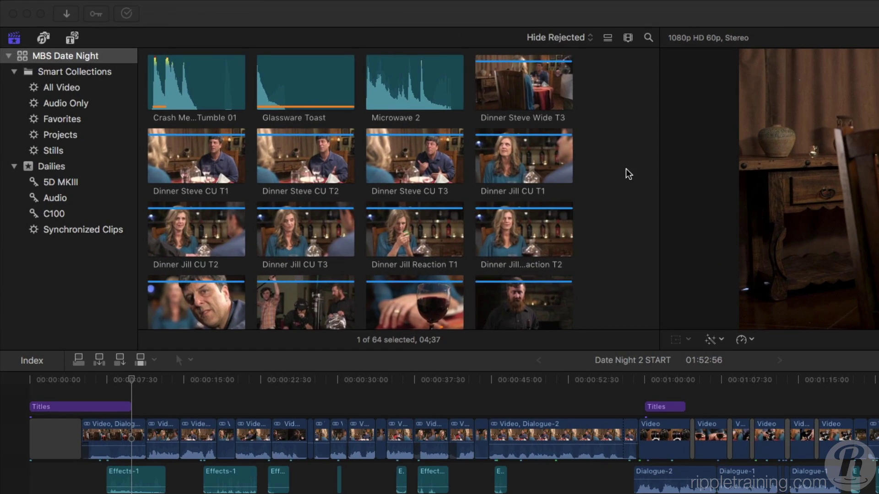
Scroll the timeline and open the timeline index listing the roles.
{"action": "scroll", "coordinate": [418, 125], "scroll_direction": "down", "scroll_amount": 3}
{"action": "scroll", "coordinate": [417, 125], "scroll_direction": "down", "scroll_amount": 2}
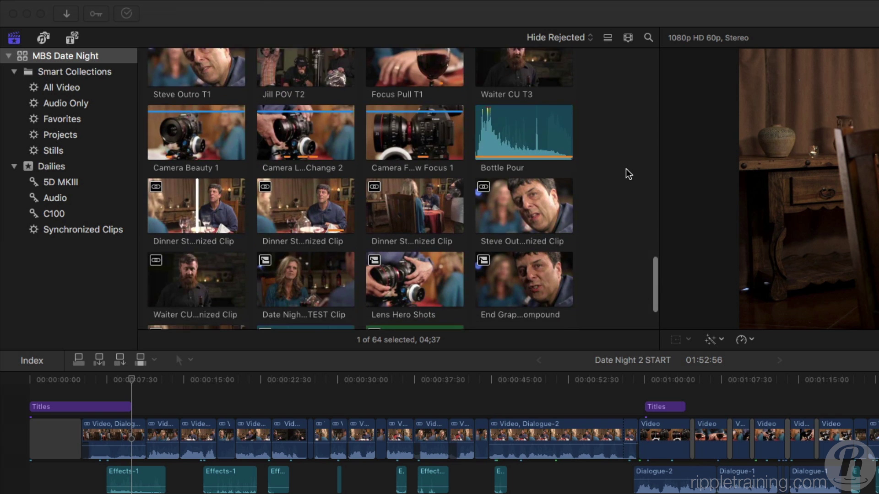
{"action": "scroll", "coordinate": [626, 168], "scroll_direction": "down", "scroll_amount": 3}
{"action": "scroll", "coordinate": [625, 169], "scroll_direction": "up", "scroll_amount": 3}
{"action": "scroll", "coordinate": [625, 168], "scroll_direction": "up", "scroll_amount": 3}
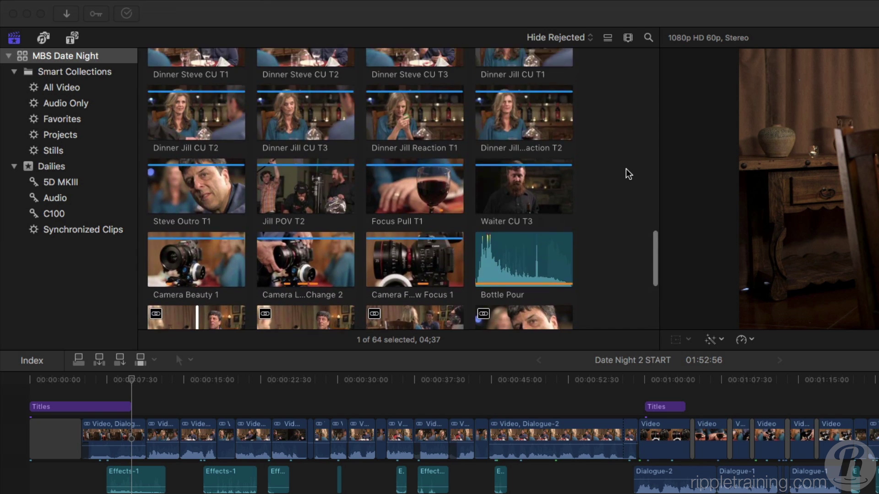
{"action": "scroll", "coordinate": [625, 169], "scroll_direction": "up", "scroll_amount": 3}
{"action": "scroll", "coordinate": [625, 168], "scroll_direction": "down", "scroll_amount": 1}
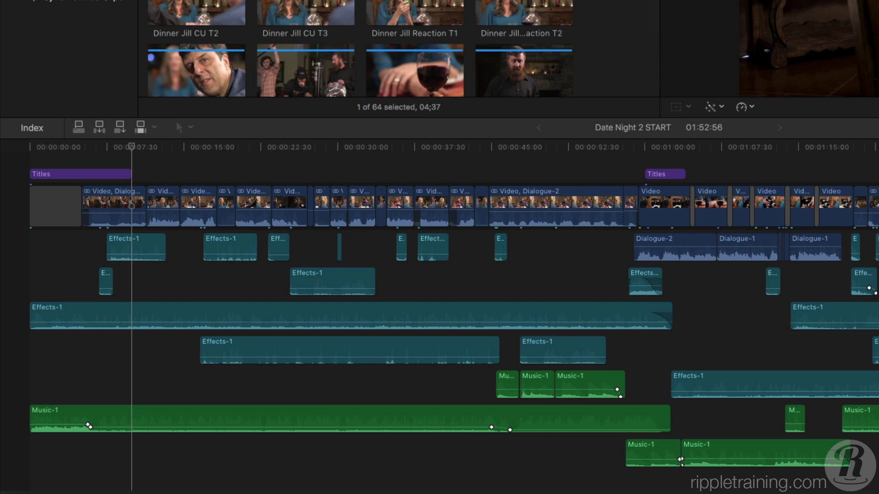
{"action": "left_click", "coordinate": [28, 130]}
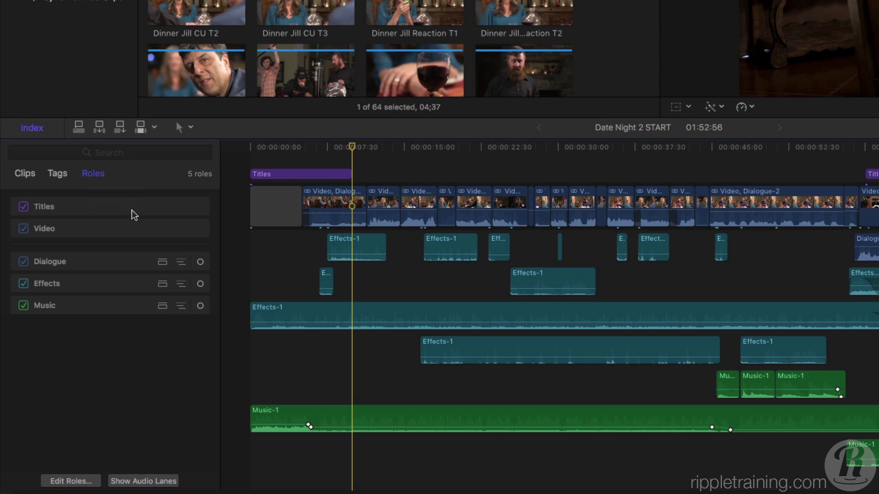
Give each audio role its own timeline lane, then collapse the role lanes again.
{"action": "left_click", "coordinate": [139, 484]}
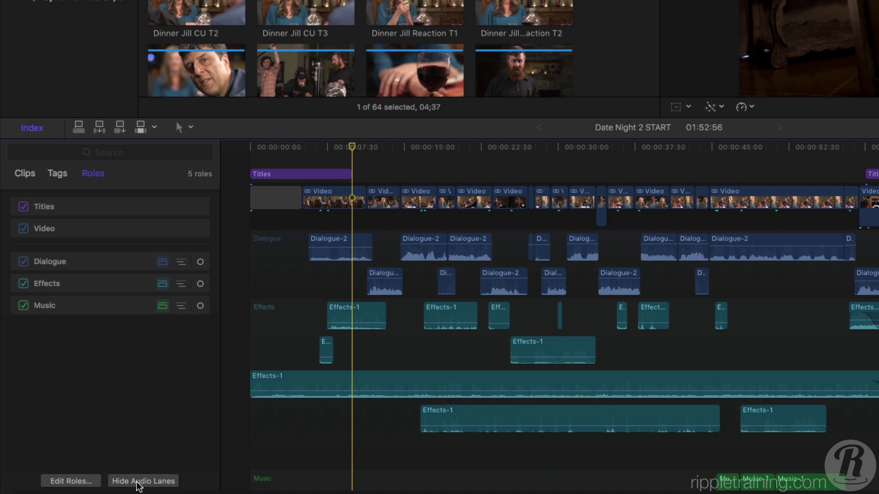
{"action": "scroll", "coordinate": [593, 335], "scroll_direction": "down", "scroll_amount": 3}
{"action": "scroll", "coordinate": [593, 334], "scroll_direction": "down", "scroll_amount": 3}
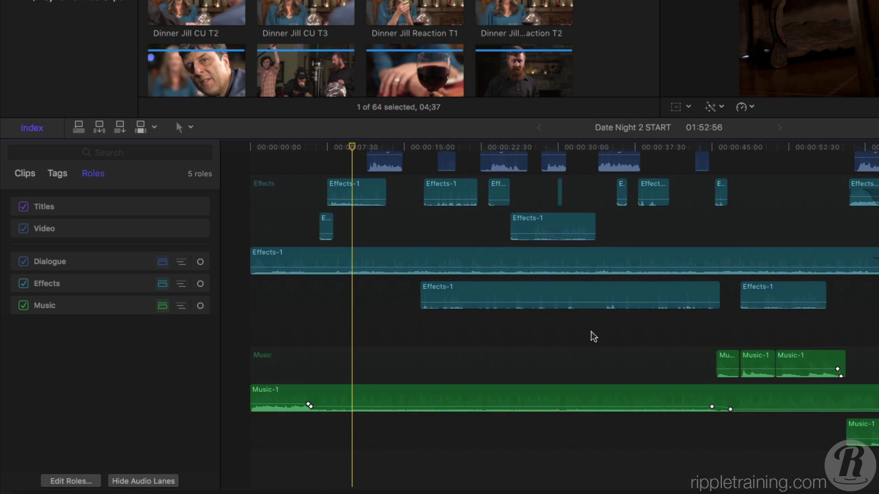
{"action": "scroll", "coordinate": [593, 335], "scroll_direction": "up", "scroll_amount": 5}
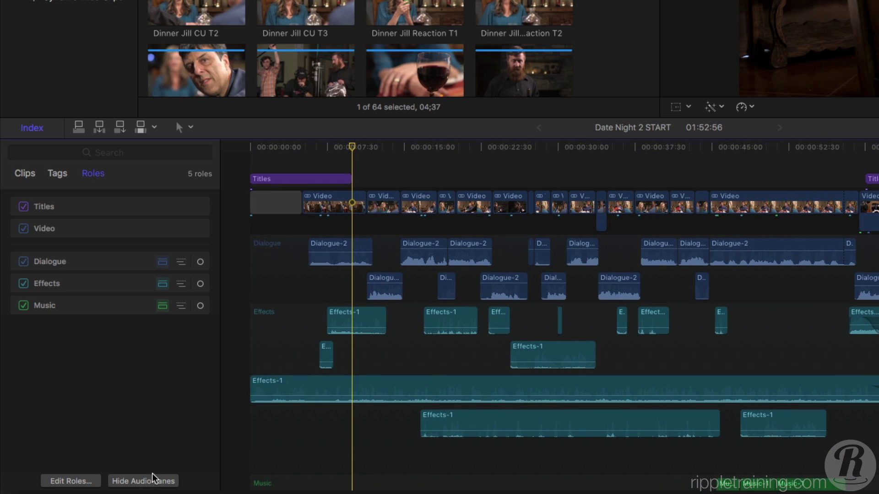
{"action": "left_click", "coordinate": [154, 481]}
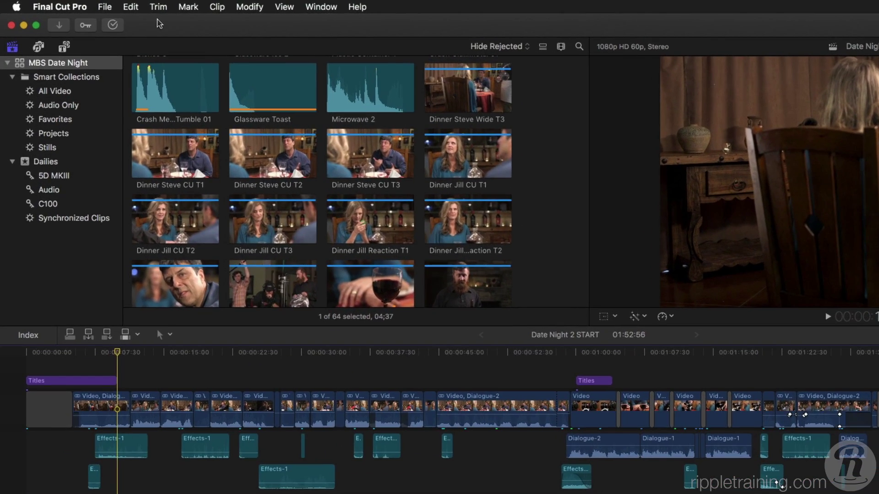
Open and close the media import window, keyword editor and background tasks window.
{"action": "left_click", "coordinate": [60, 25]}
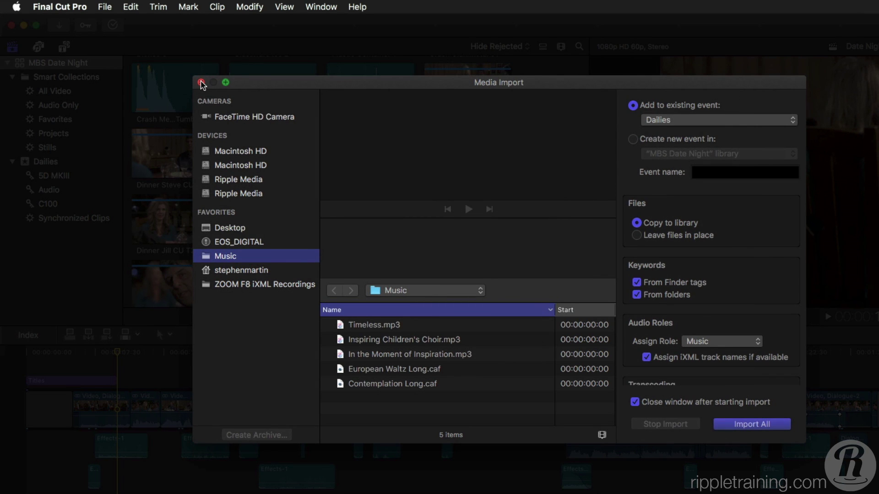
{"action": "left_click", "coordinate": [200, 83]}
{"action": "left_click", "coordinate": [87, 27]}
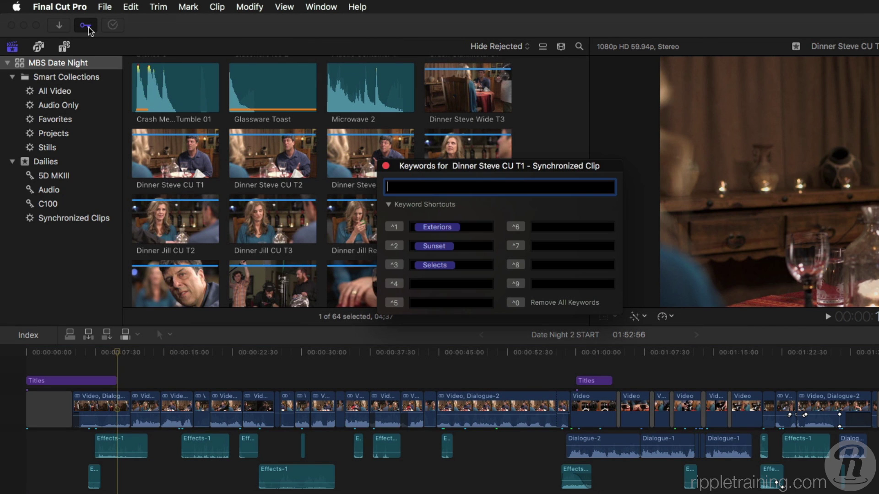
{"action": "left_click", "coordinate": [86, 26]}
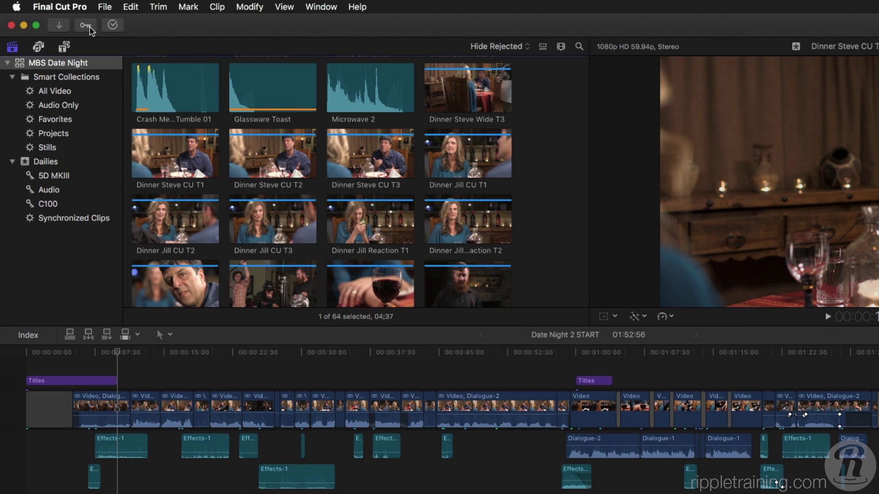
{"action": "left_click", "coordinate": [112, 25]}
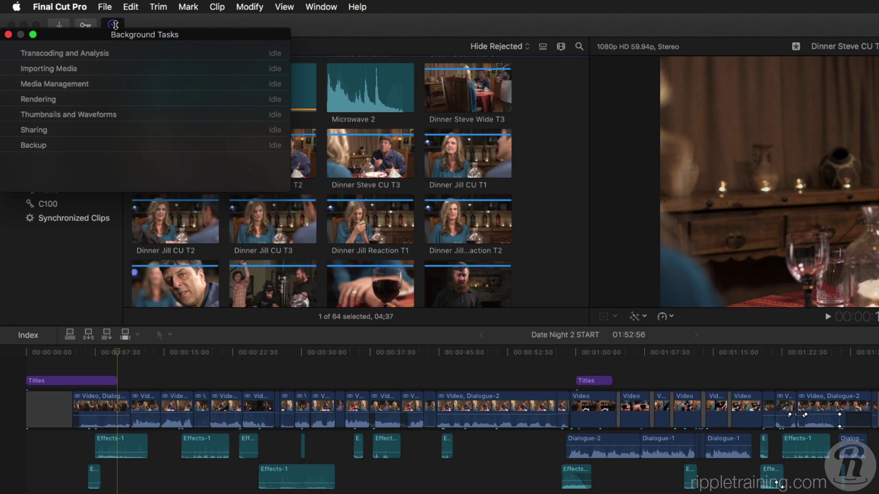
{"action": "left_click", "coordinate": [114, 27]}
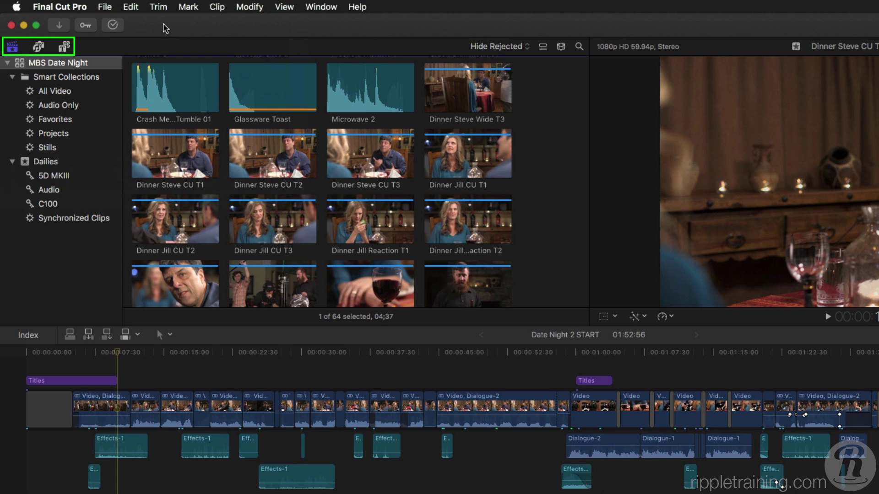
Toggle the libraries list, then visit the Titles and Generators browser and return to Photos.
{"action": "left_click", "coordinate": [13, 47]}
{"action": "left_click", "coordinate": [12, 48]}
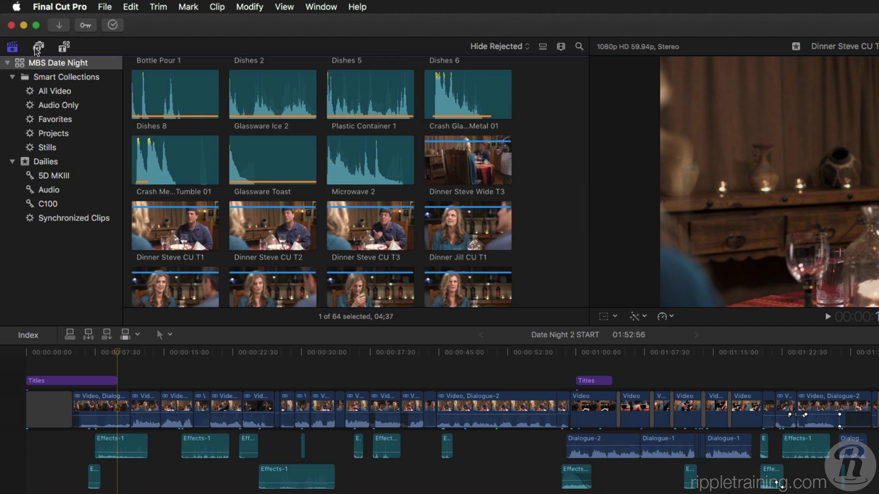
{"action": "left_click", "coordinate": [38, 48]}
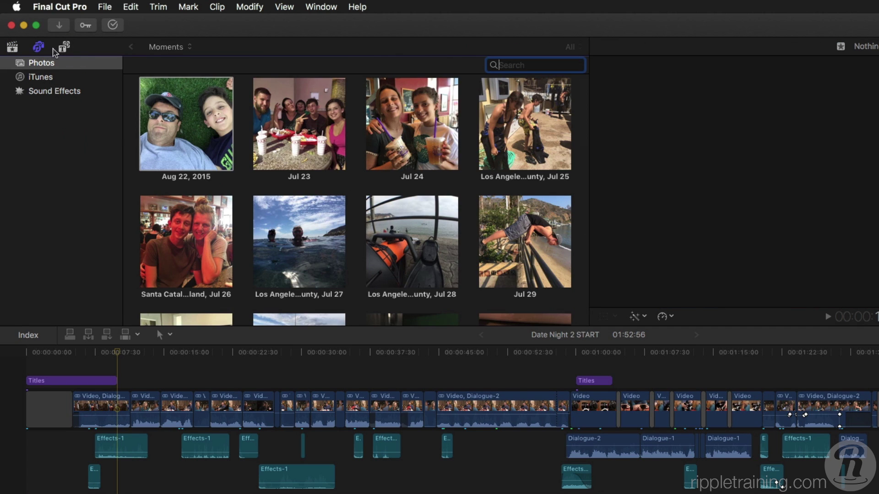
{"action": "left_click", "coordinate": [63, 49]}
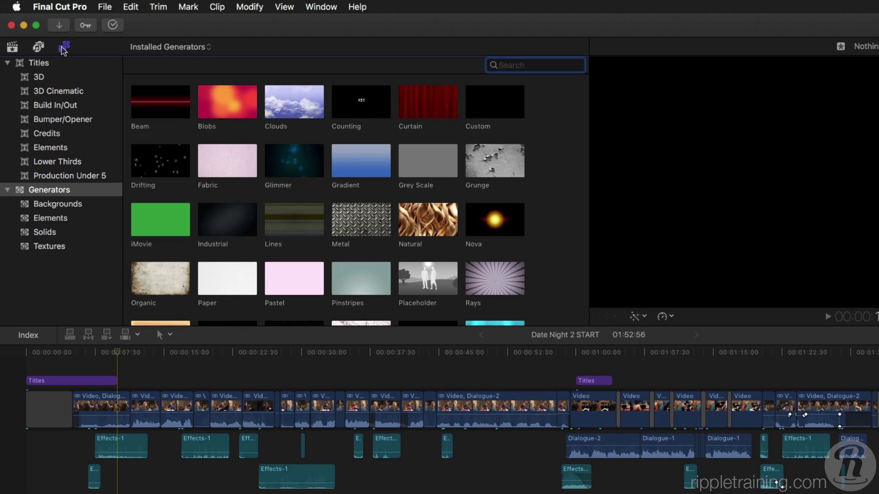
{"action": "left_click", "coordinate": [39, 47]}
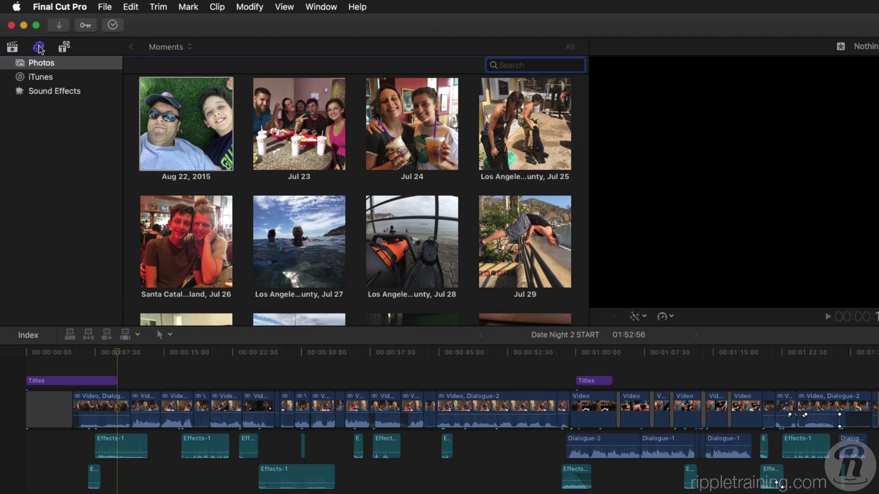
Open the Aug 22, 2015 moment and add its sunglasses photo to the Dailies event.
{"action": "left_click", "coordinate": [194, 117]}
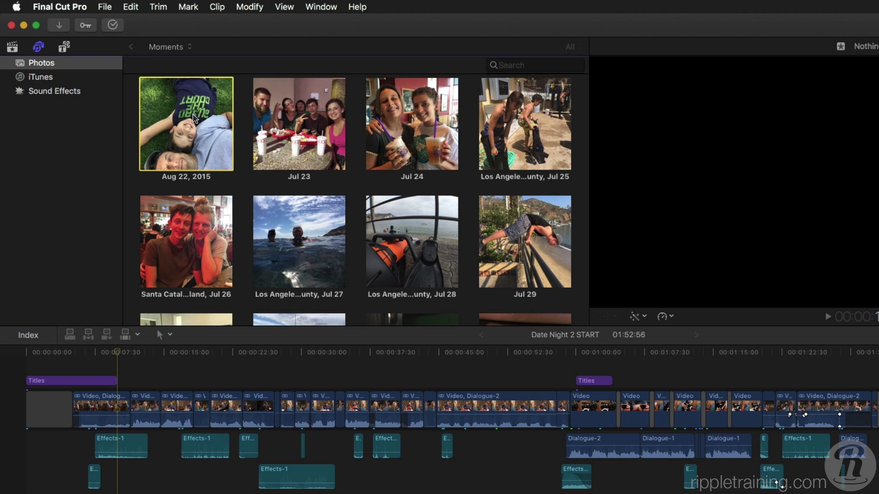
{"action": "double_click", "coordinate": [193, 117]}
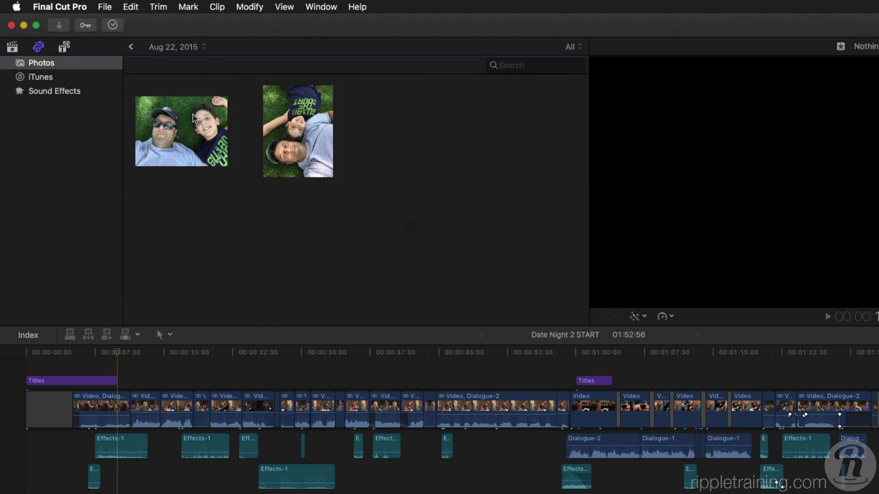
{"action": "left_click_drag", "start_coordinate": [194, 118], "coordinate": [67, 123]}
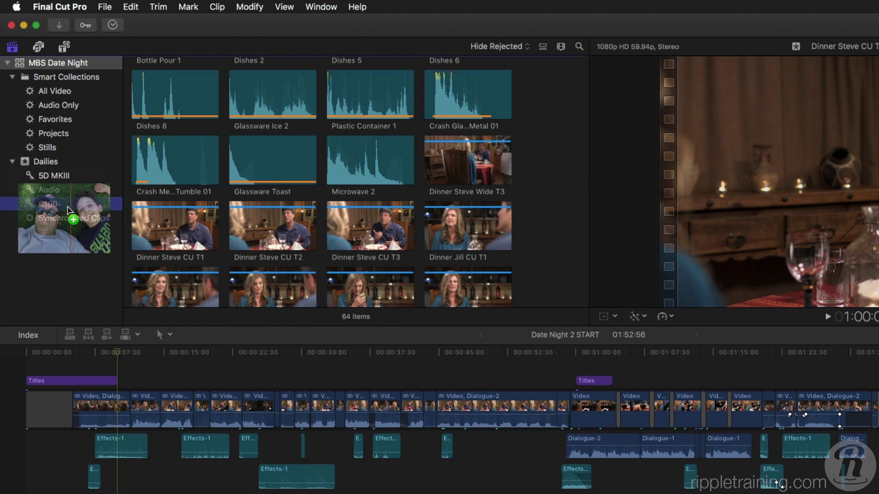
{"action": "left_click_drag", "start_coordinate": [67, 124], "coordinate": [52, 165]}
{"action": "key", "text": "super+shift+1"}
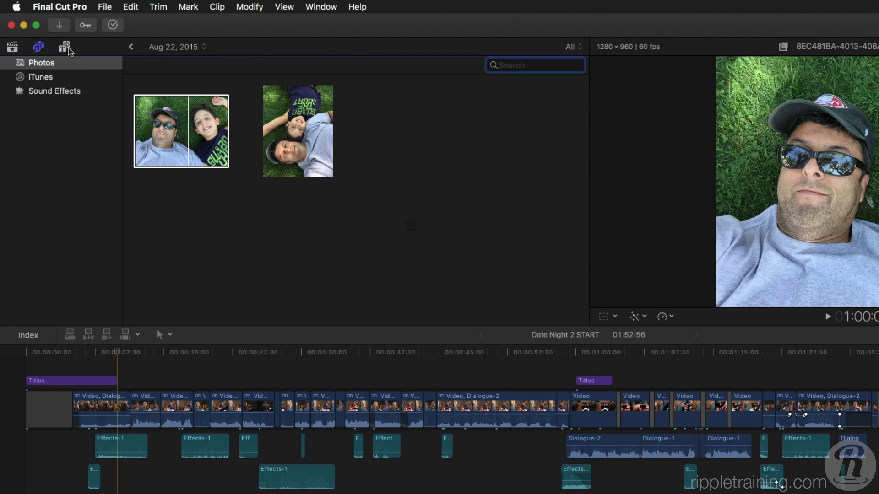
Browse the 3D, Lower Thirds and Production Under 5 titles, then the installed generators.
{"action": "left_click", "coordinate": [68, 48]}
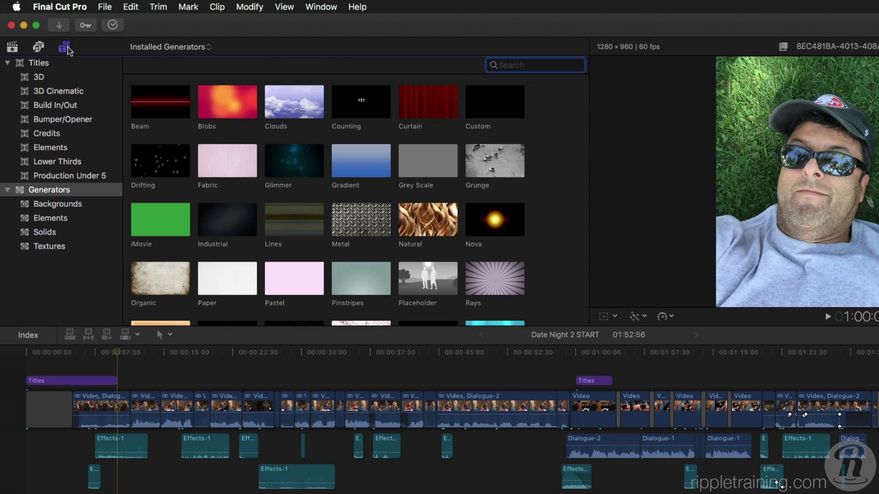
{"action": "left_click", "coordinate": [51, 66]}
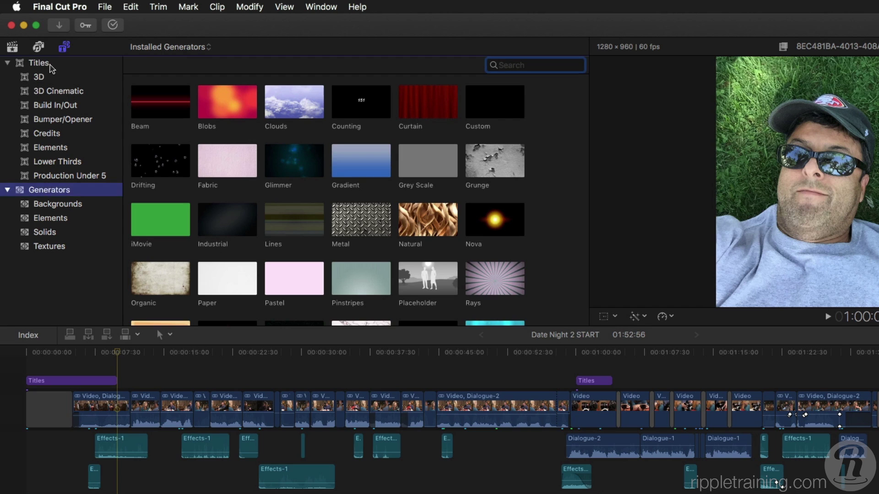
{"action": "left_click", "coordinate": [50, 77]}
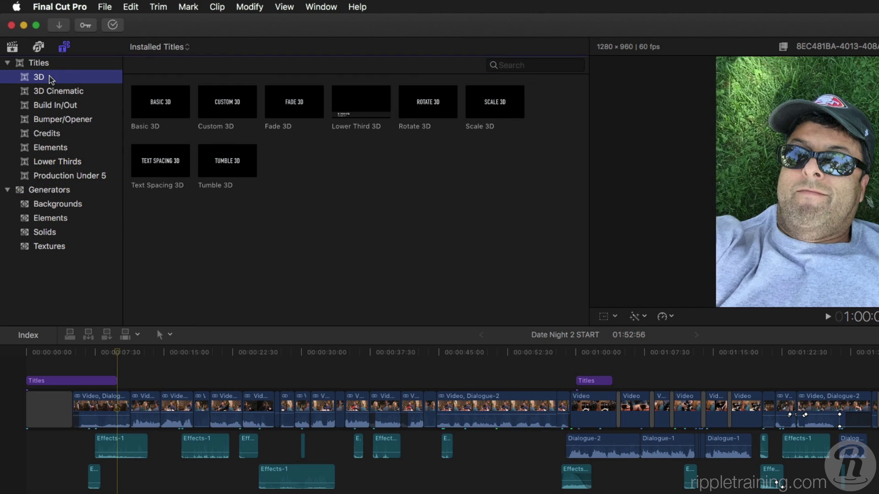
{"action": "left_click", "coordinate": [57, 162]}
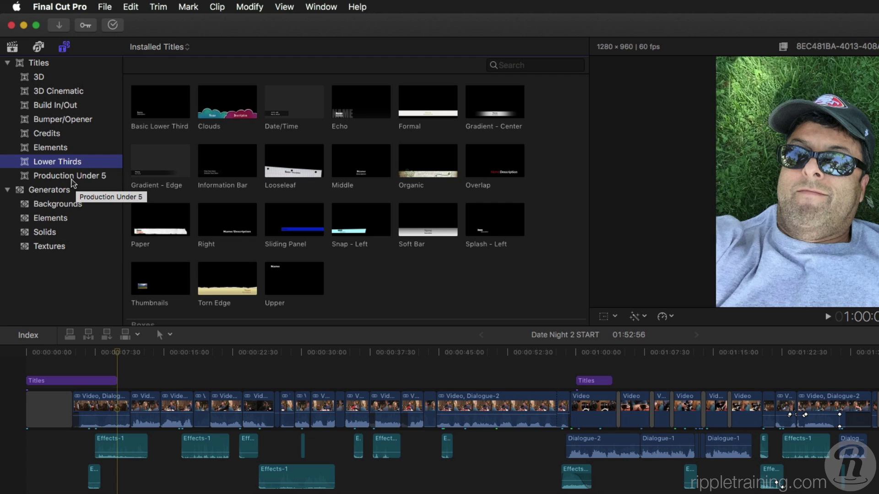
{"action": "left_click", "coordinate": [73, 179]}
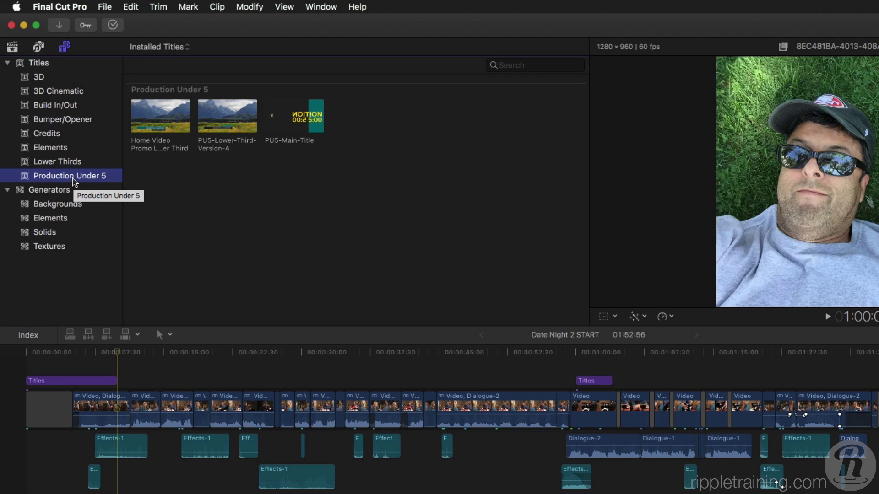
{"action": "left_click", "coordinate": [67, 191]}
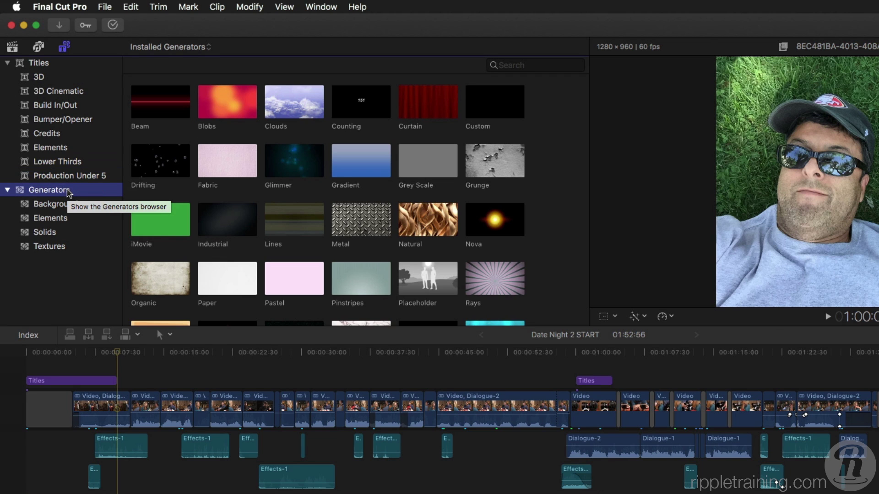
{"action": "scroll", "coordinate": [540, 223], "scroll_direction": "down", "scroll_amount": 2}
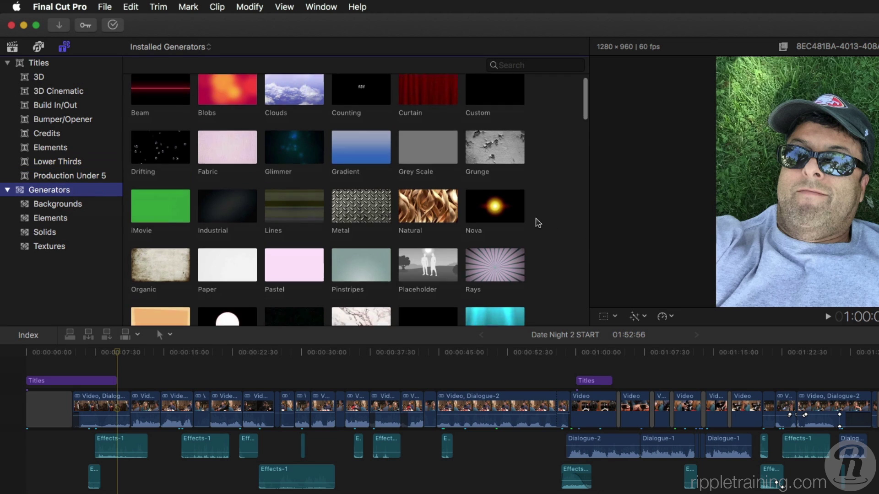
{"action": "scroll", "coordinate": [537, 223], "scroll_direction": "down", "scroll_amount": 3}
{"action": "scroll", "coordinate": [537, 222], "scroll_direction": "up", "scroll_amount": 3}
{"action": "scroll", "coordinate": [538, 223], "scroll_direction": "up", "scroll_amount": 2}
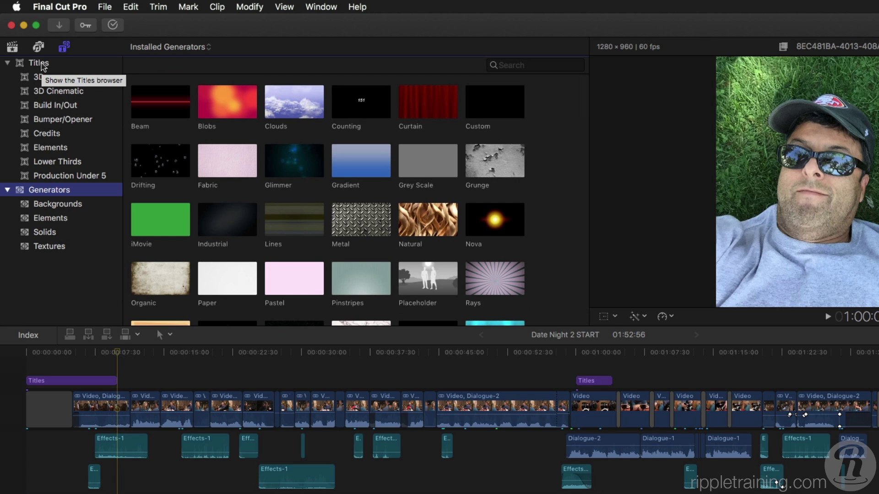
Scroll through the full list of Lower Thirds titles.
{"action": "left_click", "coordinate": [66, 162]}
{"action": "scroll", "coordinate": [534, 204], "scroll_direction": "down", "scroll_amount": 2}
{"action": "scroll", "coordinate": [534, 204], "scroll_direction": "down", "scroll_amount": 5}
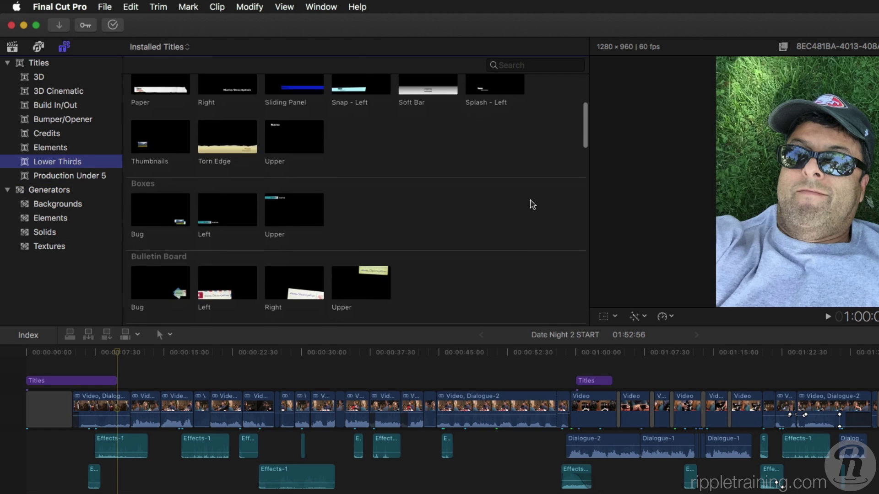
{"action": "scroll", "coordinate": [533, 204], "scroll_direction": "down", "scroll_amount": 5}
{"action": "scroll", "coordinate": [532, 205], "scroll_direction": "down", "scroll_amount": 5}
{"action": "scroll", "coordinate": [532, 205], "scroll_direction": "down", "scroll_amount": 5}
{"action": "scroll", "coordinate": [532, 205], "scroll_direction": "down", "scroll_amount": 3}
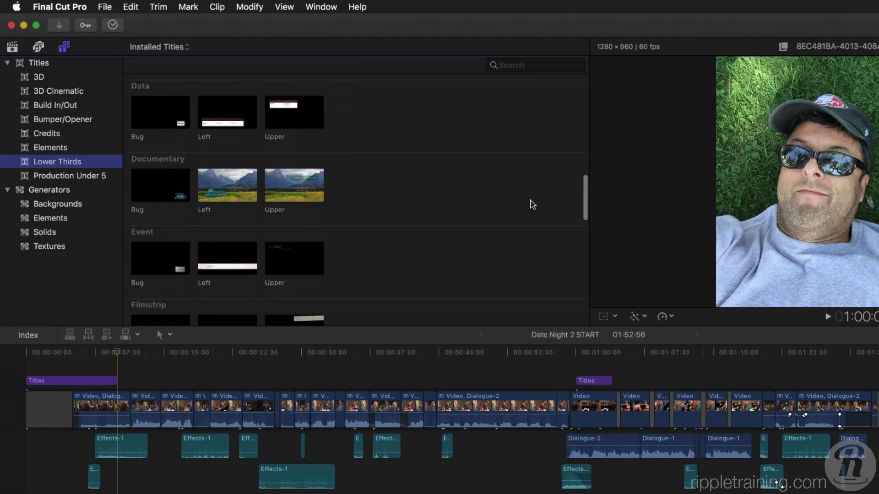
{"action": "scroll", "coordinate": [532, 205], "scroll_direction": "down", "scroll_amount": 4}
{"action": "scroll", "coordinate": [532, 205], "scroll_direction": "down", "scroll_amount": 2}
{"action": "scroll", "coordinate": [532, 205], "scroll_direction": "down", "scroll_amount": 3}
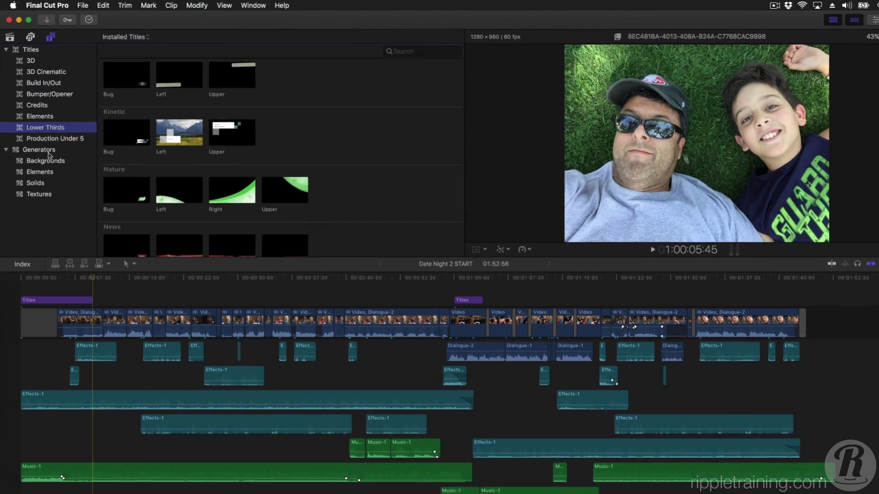
Return to the installed generators and scroll through them.
{"action": "left_click", "coordinate": [48, 151]}
{"action": "scroll", "coordinate": [367, 150], "scroll_direction": "down", "scroll_amount": 3}
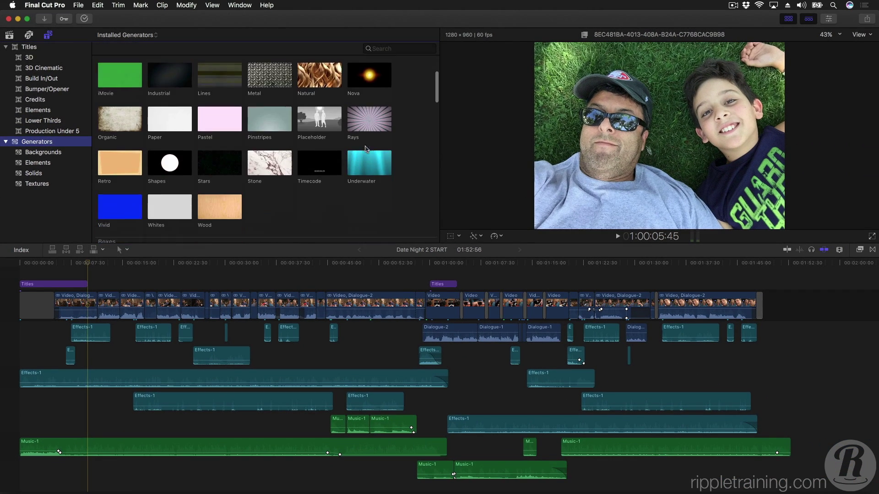
{"action": "scroll", "coordinate": [366, 149], "scroll_direction": "down", "scroll_amount": 4}
{"action": "scroll", "coordinate": [366, 149], "scroll_direction": "down", "scroll_amount": 4}
{"action": "scroll", "coordinate": [366, 149], "scroll_direction": "down", "scroll_amount": 3}
{"action": "scroll", "coordinate": [366, 149], "scroll_direction": "down", "scroll_amount": 4}
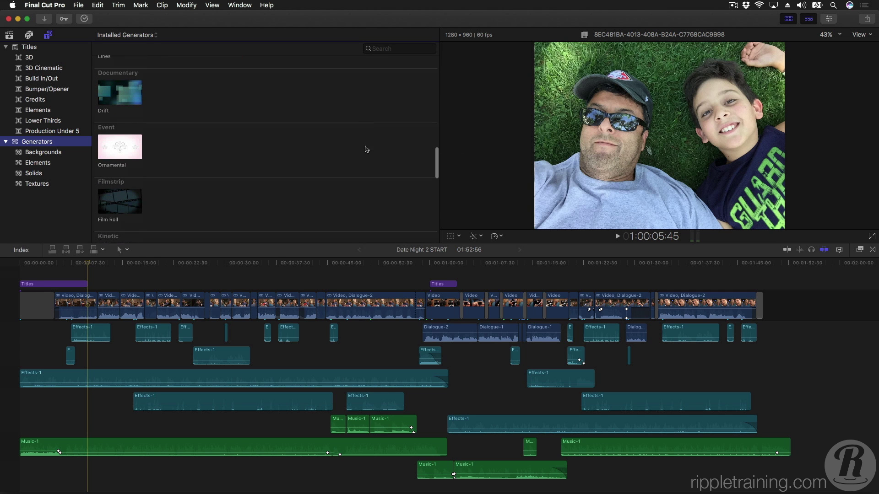
{"action": "scroll", "coordinate": [366, 149], "scroll_direction": "down", "scroll_amount": 3}
Show the MBS Date Night library clips, then open and close the Transitions and Effects browsers.
{"action": "left_click", "coordinate": [3, 34]}
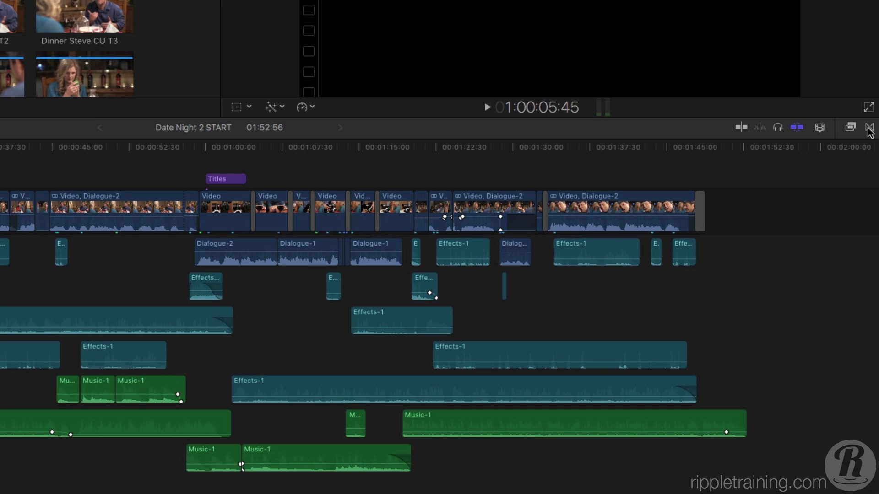
{"action": "left_click", "coordinate": [869, 128]}
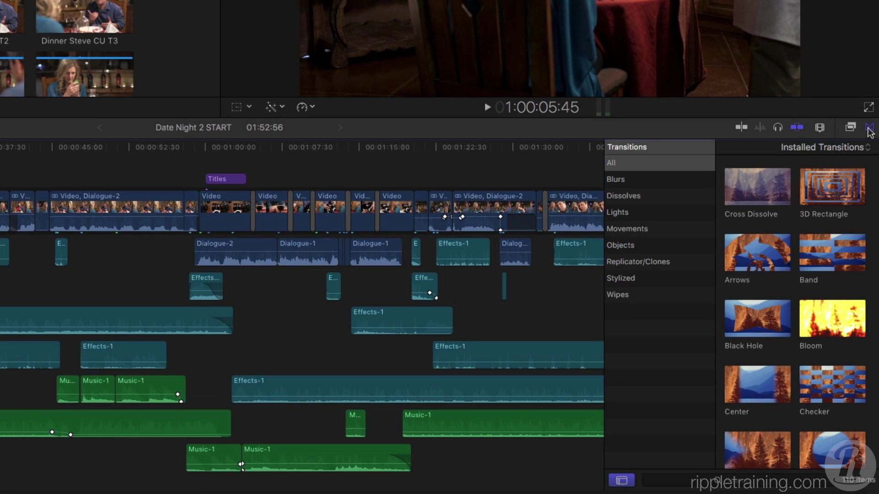
{"action": "left_click", "coordinate": [868, 129]}
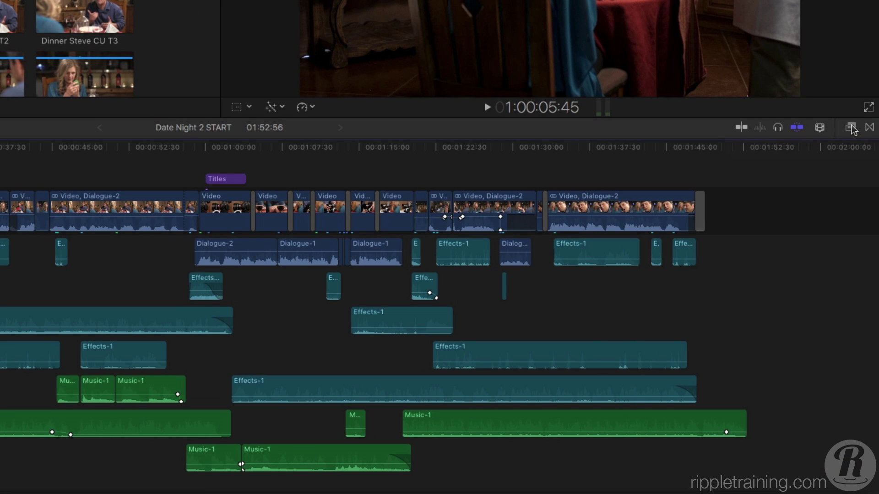
{"action": "left_click", "coordinate": [851, 128]}
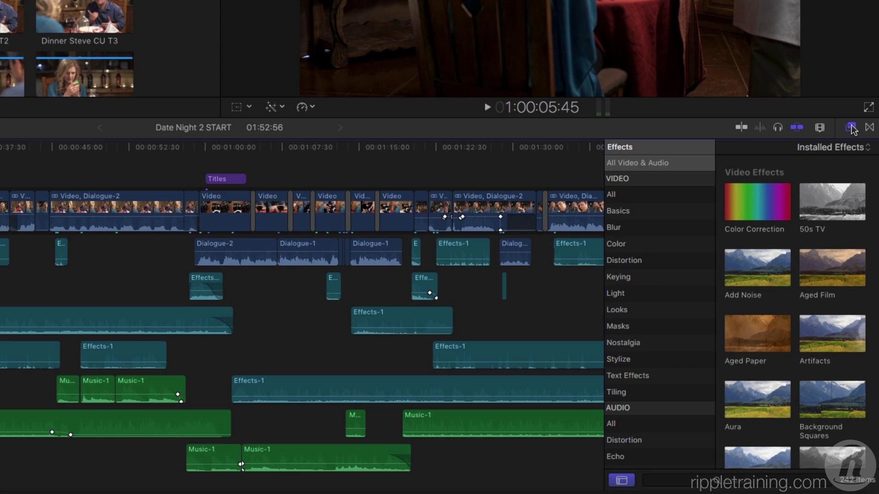
{"action": "left_click", "coordinate": [851, 128]}
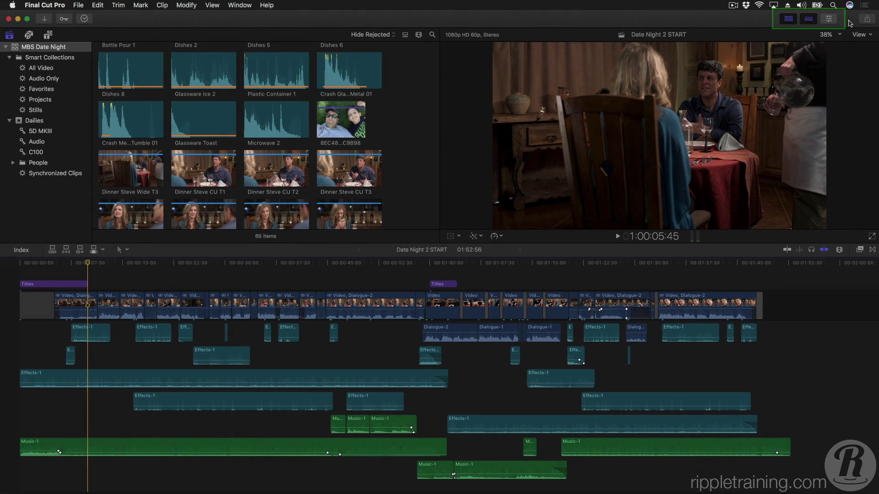
Toggle the clip browser off and on, hide the timeline, and preview Dinner Steve CU T2 and Wide T3.
{"action": "left_click", "coordinate": [788, 19]}
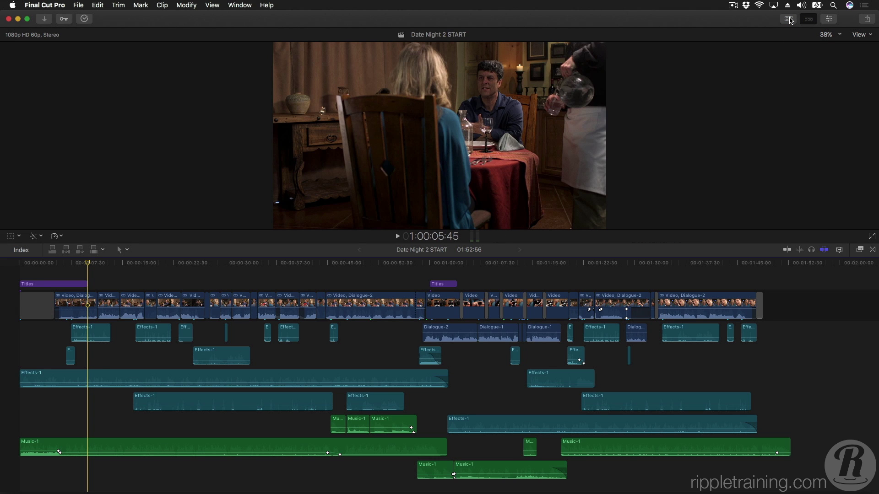
{"action": "left_click", "coordinate": [789, 19]}
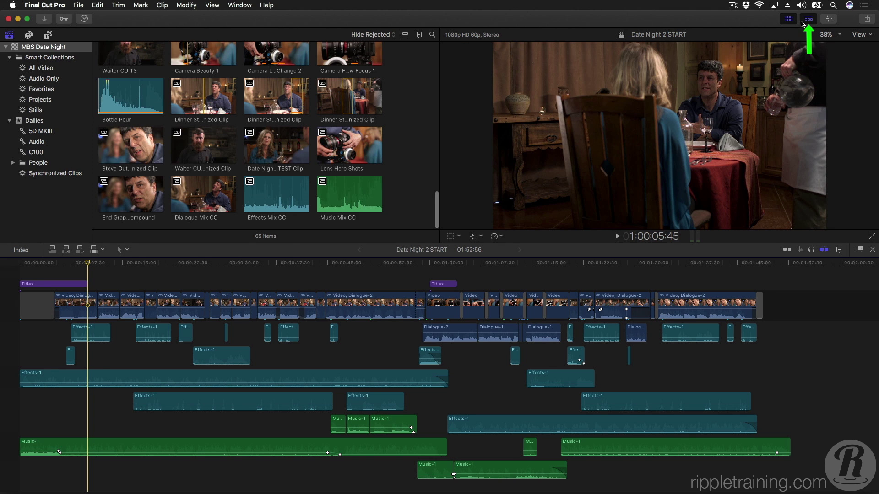
{"action": "left_click", "coordinate": [808, 19]}
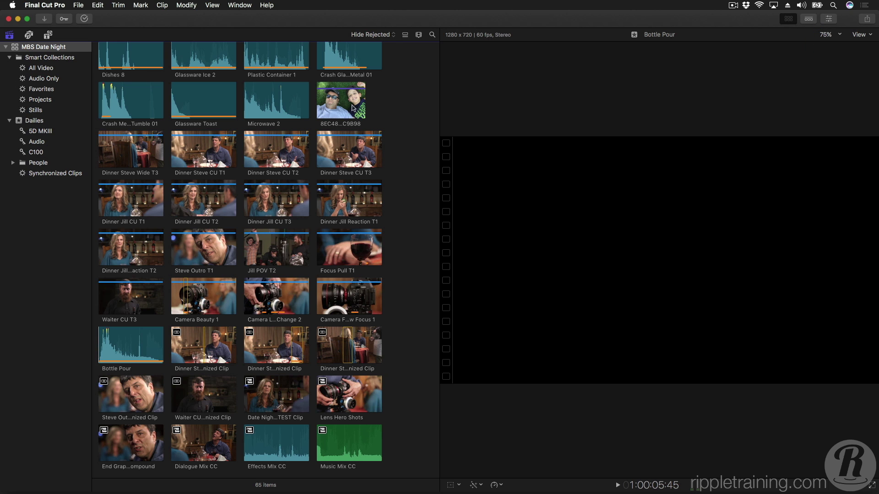
{"action": "left_click", "coordinate": [271, 146]}
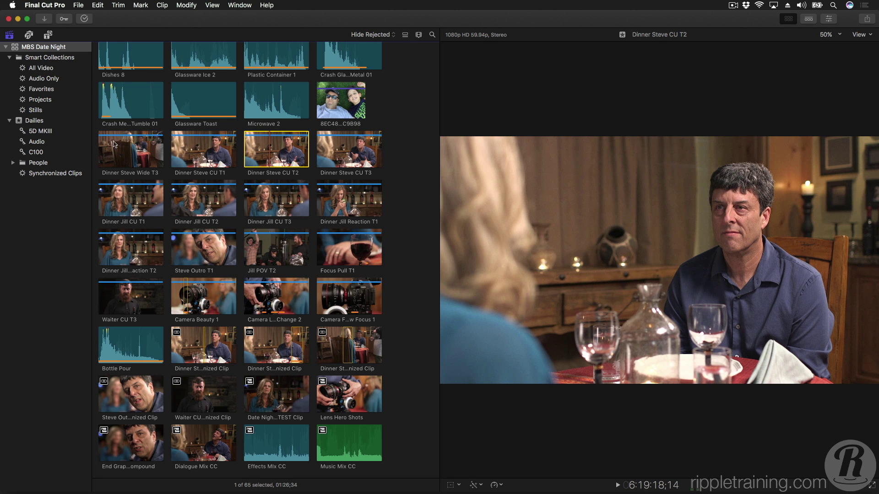
{"action": "left_click", "coordinate": [117, 145]}
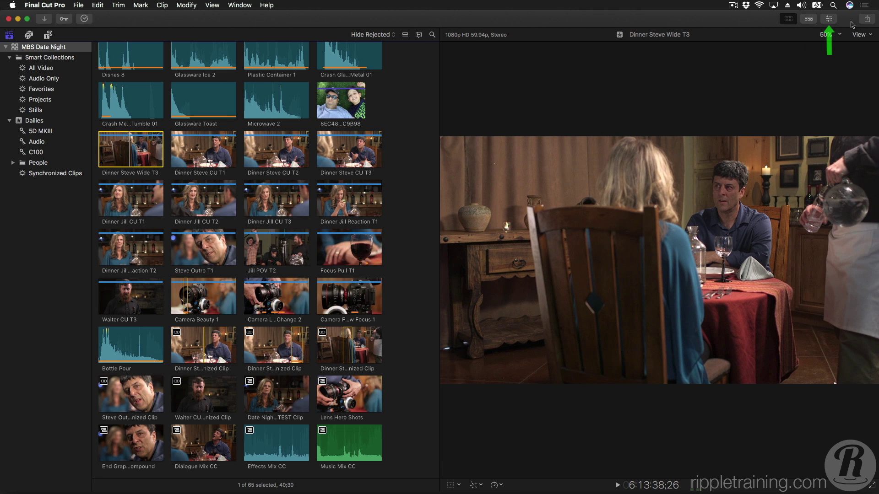
Inspect the Steve Outro T1 synchronized clip, restore the timeline, and toggle the inspector to full height and back.
{"action": "left_click", "coordinate": [825, 21]}
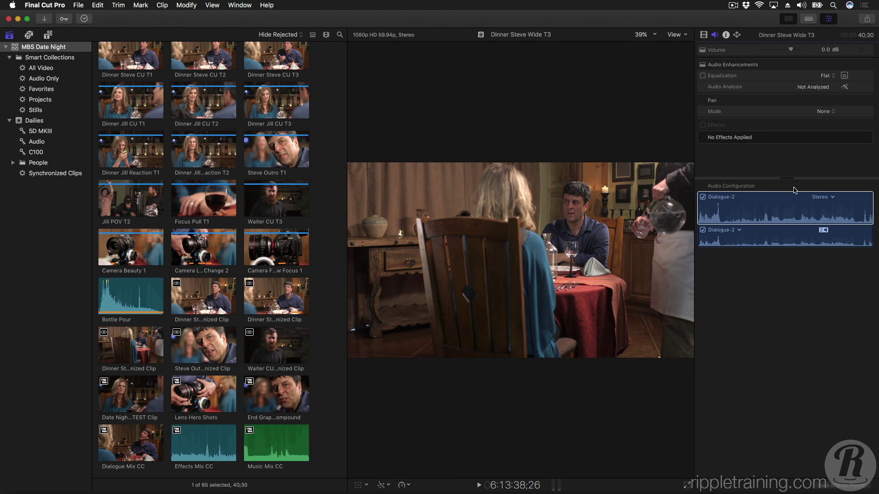
{"action": "left_click", "coordinate": [122, 436]}
{"action": "left_click", "coordinate": [206, 348]}
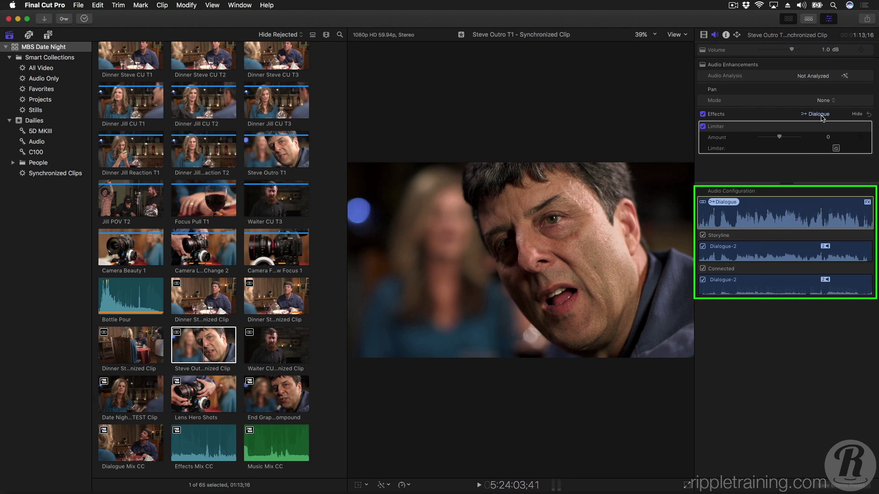
{"action": "left_click", "coordinate": [808, 19]}
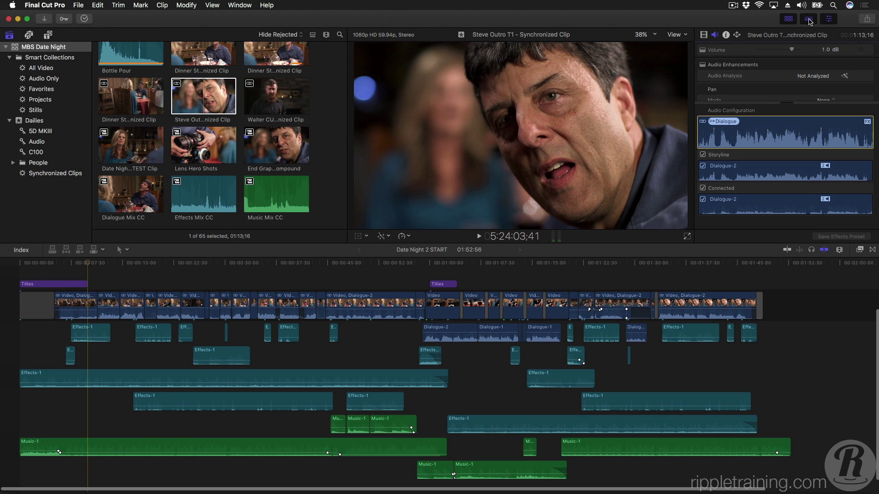
{"action": "double_click", "coordinate": [805, 37]}
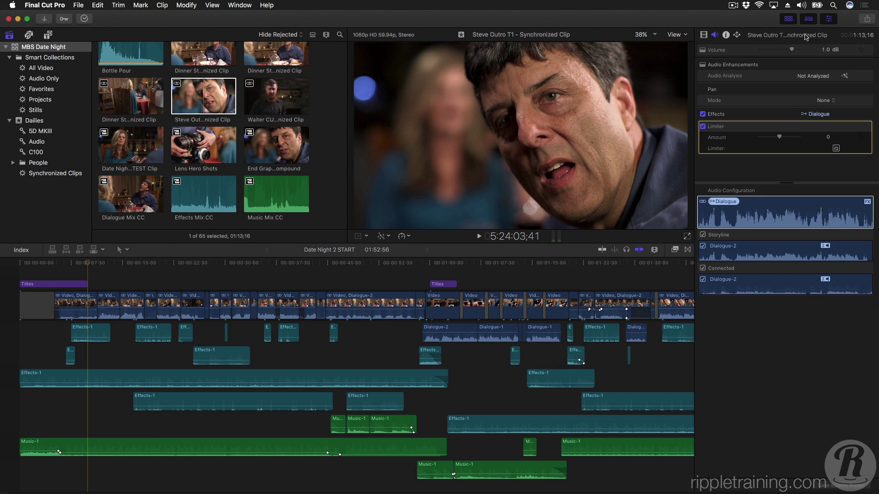
{"action": "double_click", "coordinate": [805, 37]}
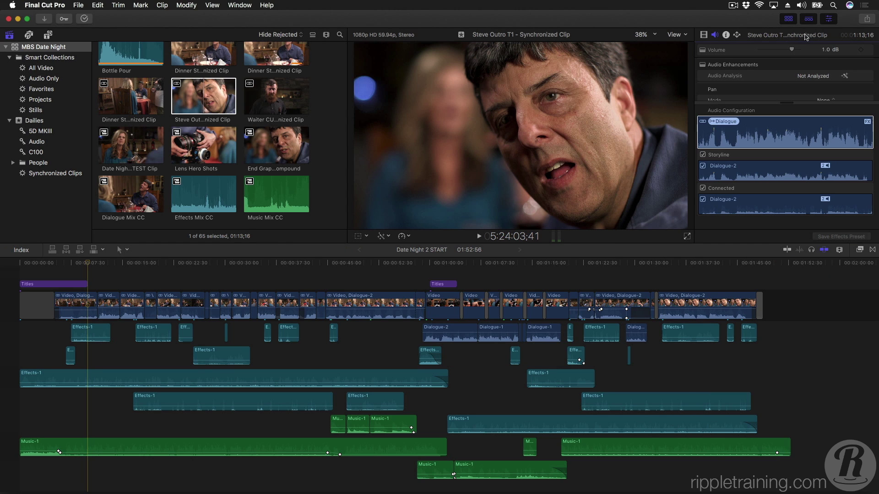
Select the timeline frame, then switch to the Color & Effects workspace under Window > Workspaces.
{"action": "left_click", "coordinate": [89, 263]}
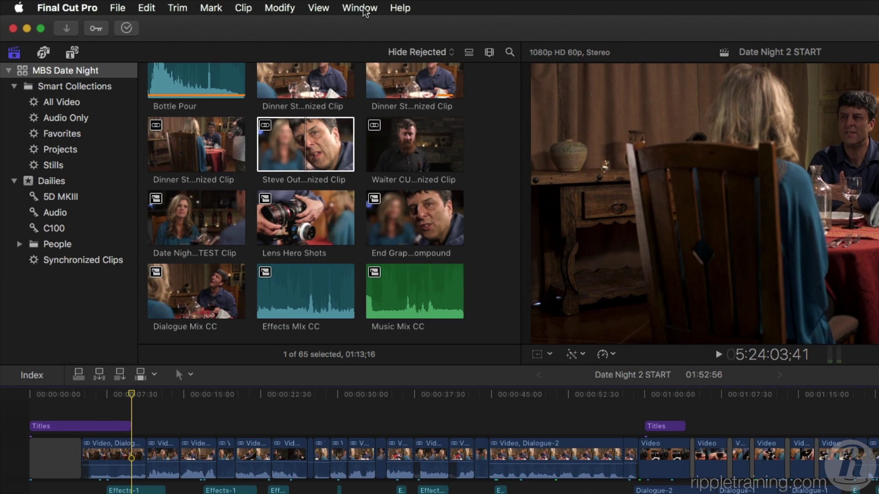
{"action": "left_click", "coordinate": [240, 5]}
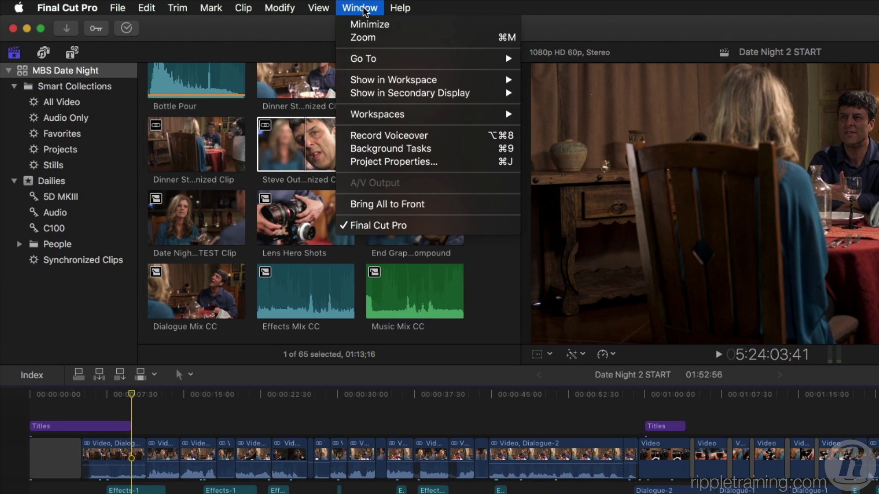
{"action": "mouse_move", "coordinate": [377, 114]}
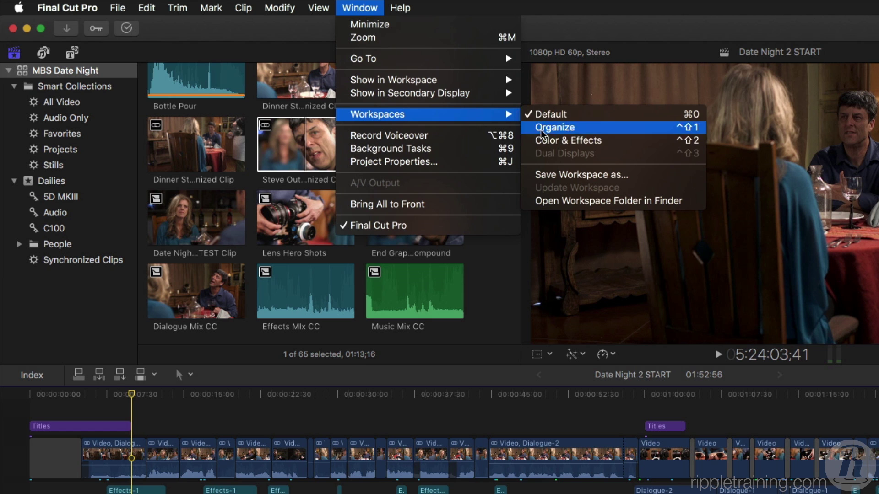
{"action": "left_click", "coordinate": [635, 141]}
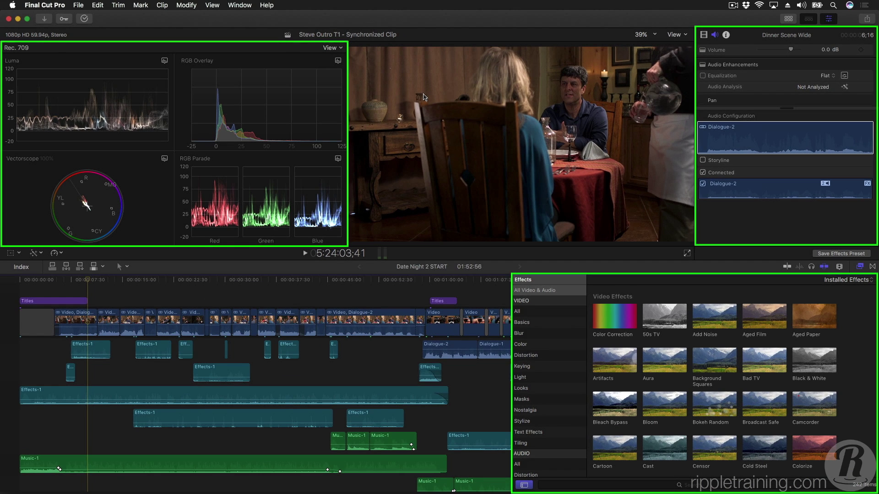
Stack Vectorscope over Luma, hide the effects browser, open the timeline index, and enlarge the viewer.
{"action": "left_click", "coordinate": [340, 48]}
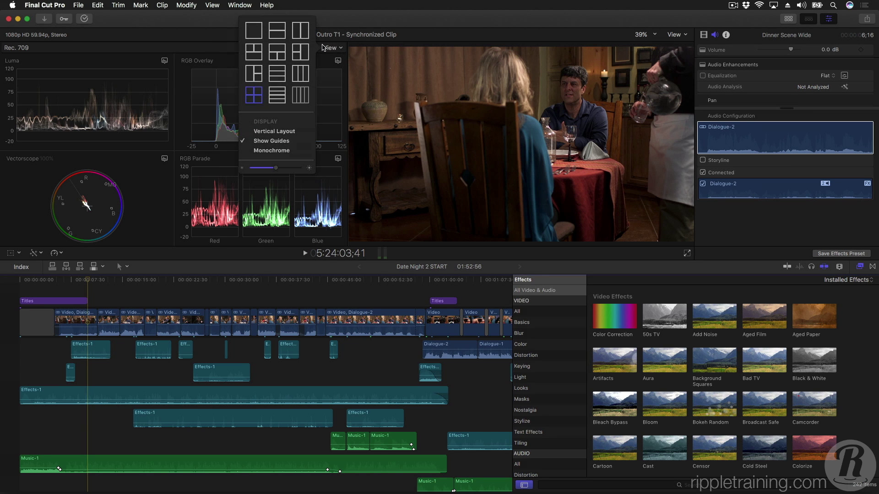
{"action": "left_click", "coordinate": [278, 34]}
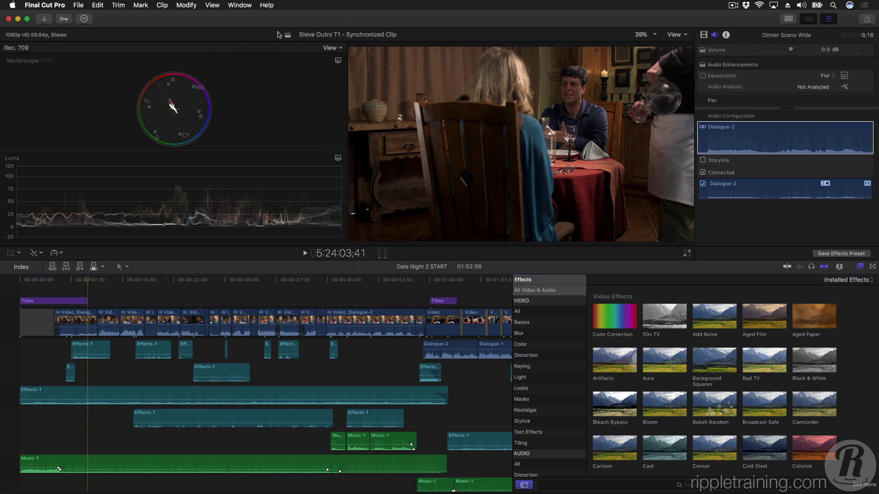
{"action": "left_click", "coordinate": [860, 267]}
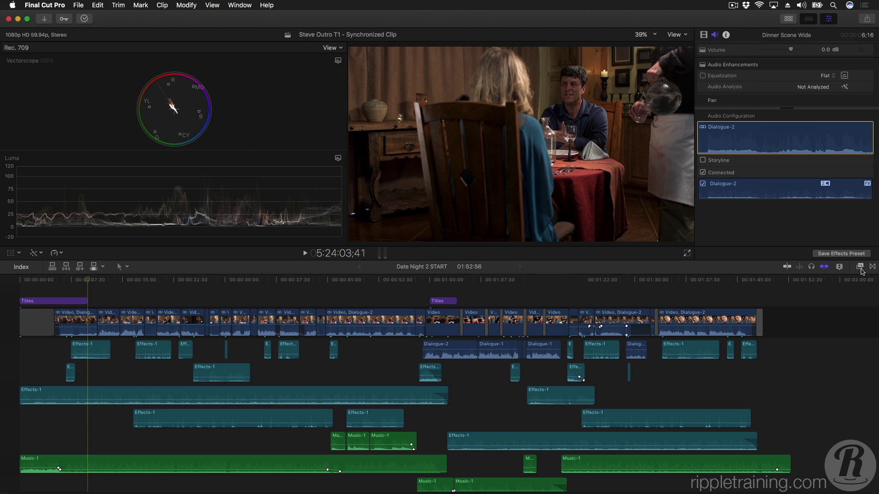
{"action": "left_click", "coordinate": [21, 267]}
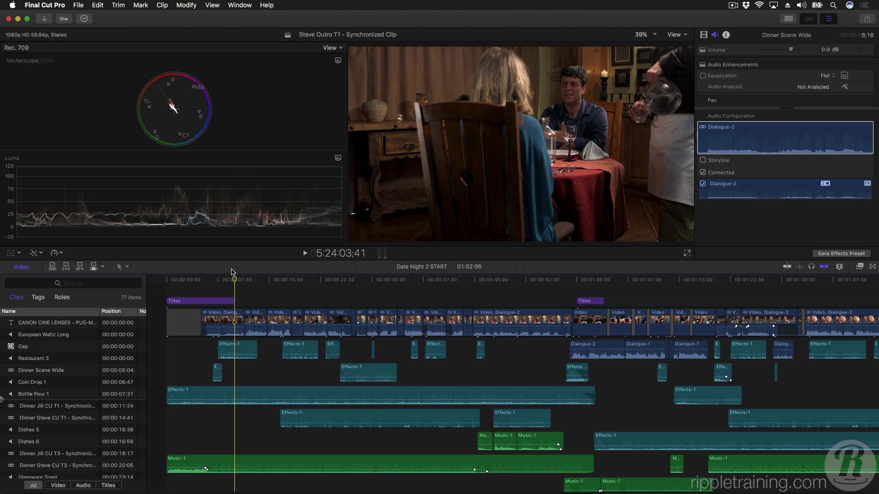
{"action": "left_click_drag", "start_coordinate": [242, 264], "coordinate": [237, 291]}
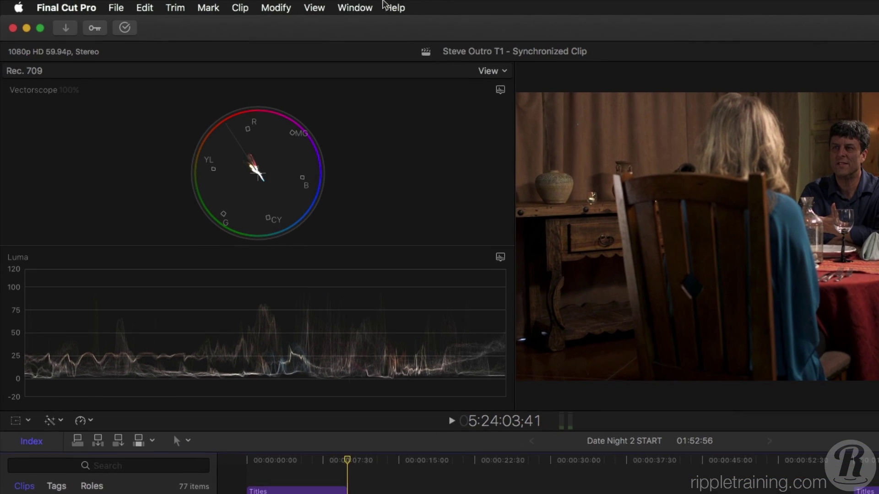
Save the current layout as a workspace named 'My Color Correction Workspace'.
{"action": "left_click", "coordinate": [242, 5]}
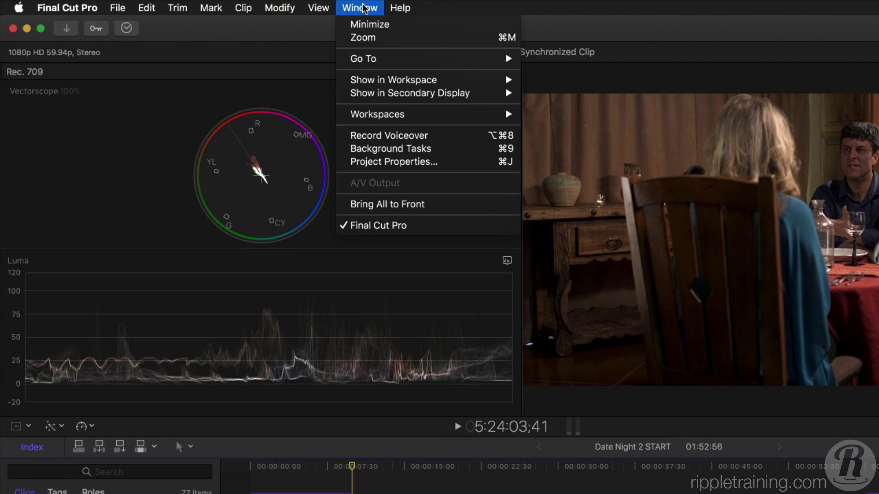
{"action": "mouse_move", "coordinate": [377, 114]}
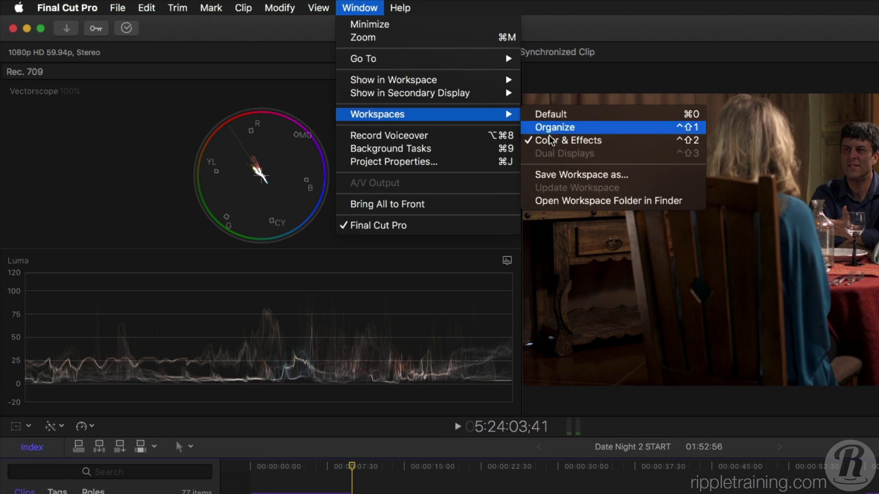
{"action": "left_click", "coordinate": [598, 174]}
{"action": "type", "text": "My Color Correction Workspace"}
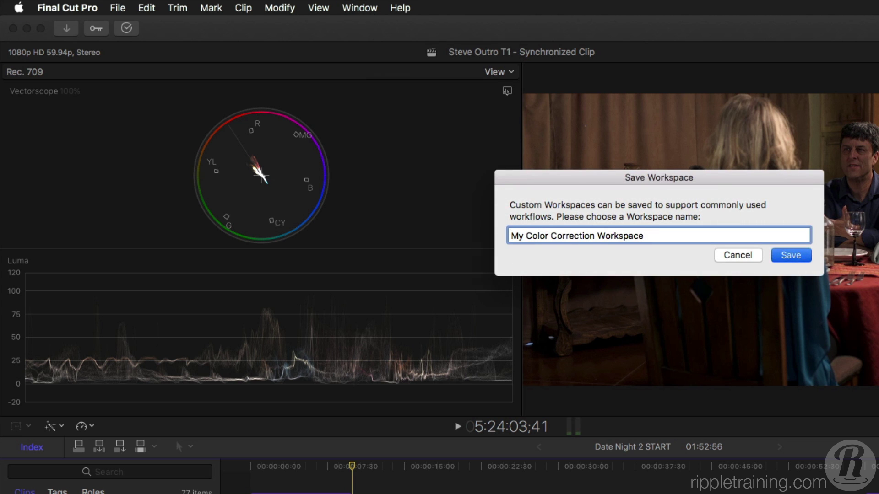
{"action": "key", "text": "Return"}
Confirm the new workspace is listed and reveal the Workspaces folder in Finder.
{"action": "left_click", "coordinate": [373, 8]}
{"action": "mouse_move", "coordinate": [298, 90]}
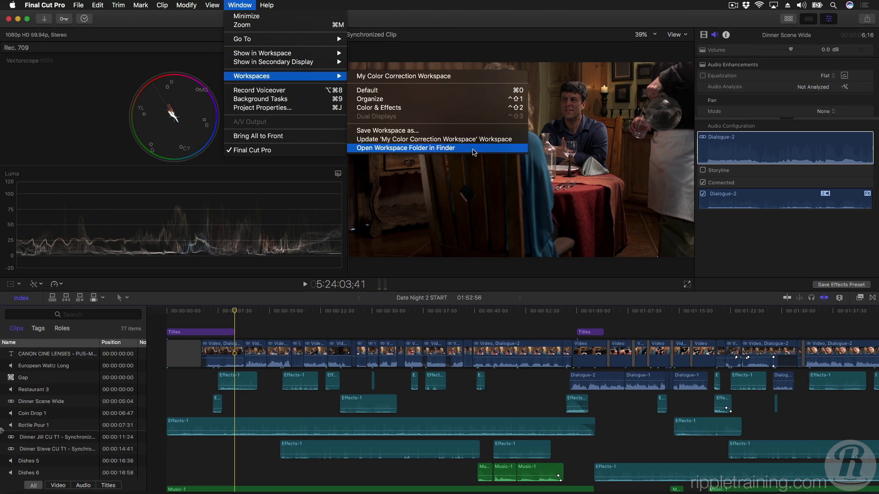
{"action": "left_click", "coordinate": [474, 148]}
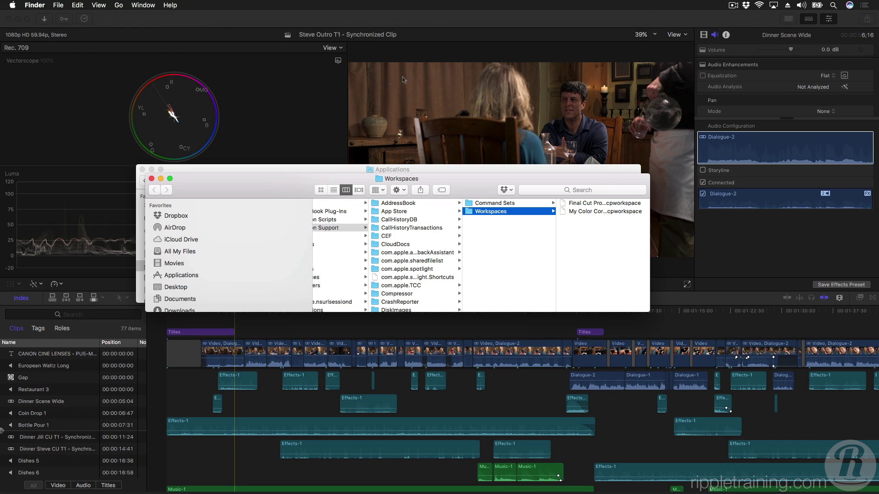
{"action": "left_click", "coordinate": [345, 20]}
Switch back to the Default workspace, then open and dismiss the timeline Tools menu unchanged.
{"action": "left_click", "coordinate": [239, 5]}
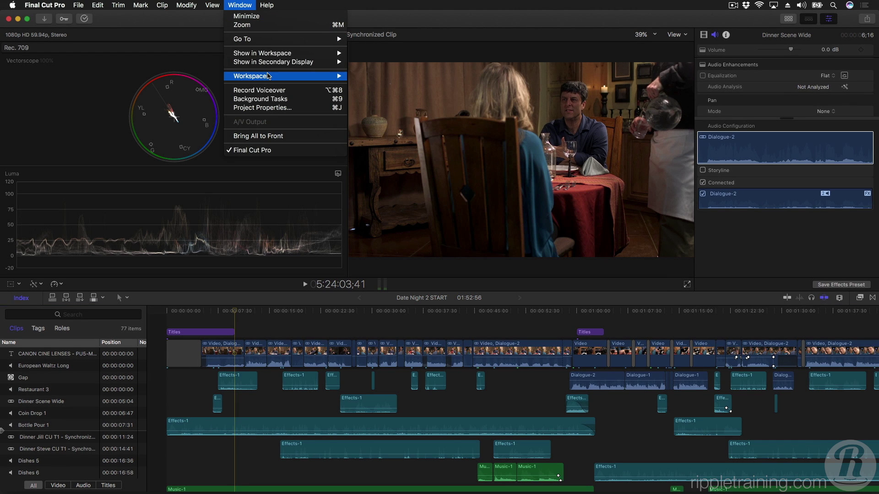
{"action": "left_click", "coordinate": [394, 92]}
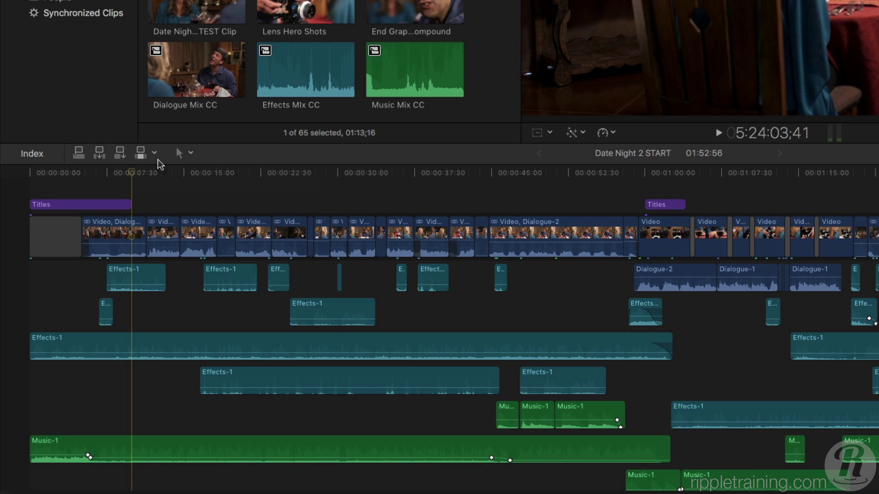
{"action": "left_click", "coordinate": [190, 154]}
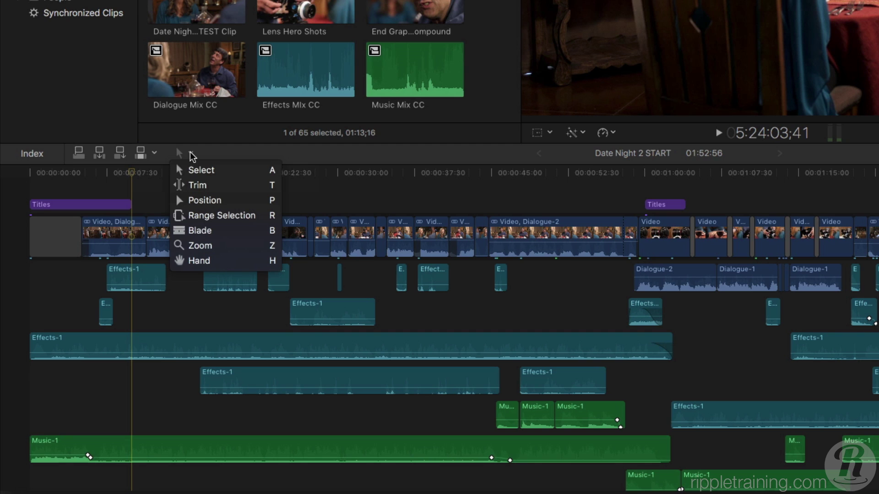
{"action": "left_click", "coordinate": [192, 156]}
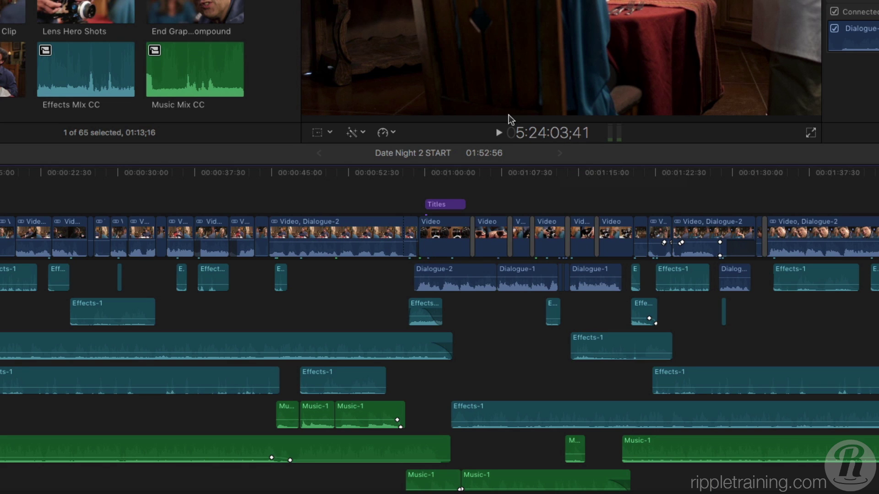
{"action": "left_click", "coordinate": [363, 133]}
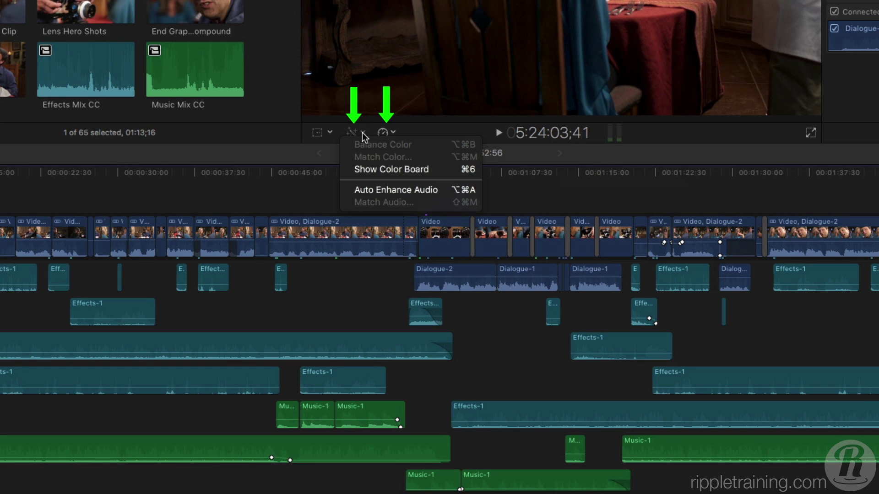
{"action": "left_click", "coordinate": [393, 133]}
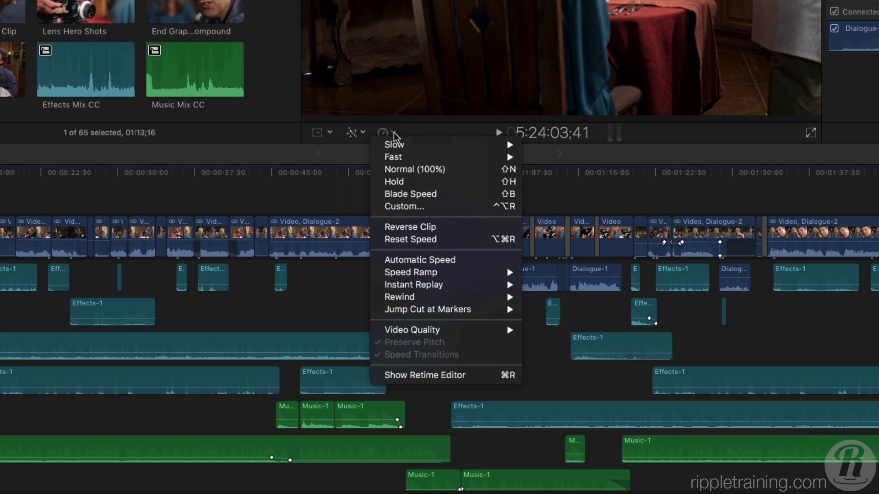
{"action": "left_click", "coordinate": [393, 134]}
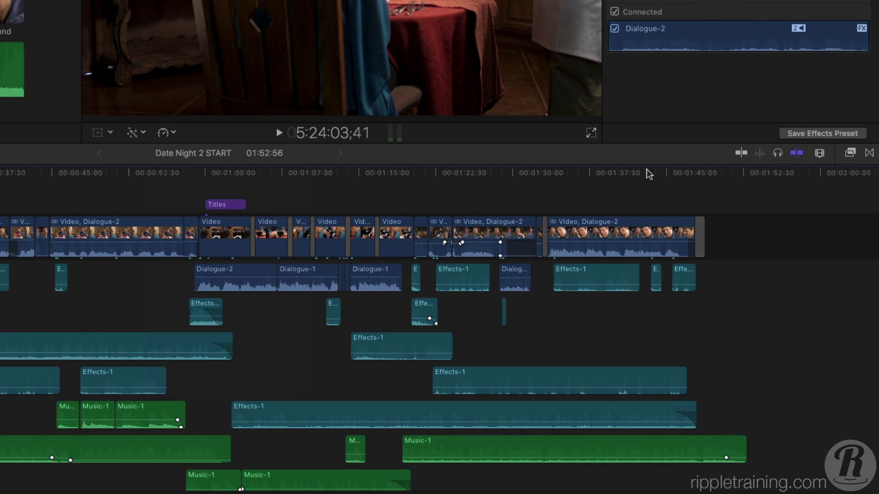
Try larger filmstrip and waveform layouts in timeline Clip Appearance, then open the browser's clip display options.
{"action": "left_click", "coordinate": [820, 154]}
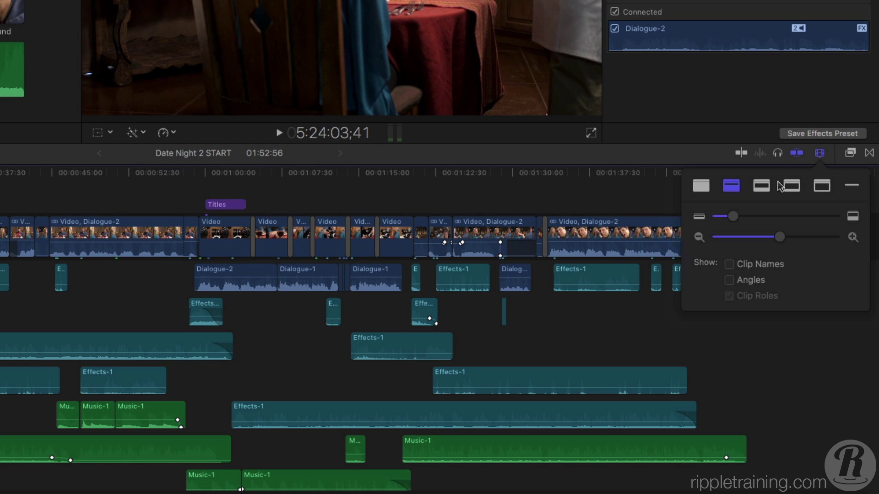
{"action": "left_click", "coordinate": [791, 185]}
{"action": "left_click", "coordinate": [732, 187]}
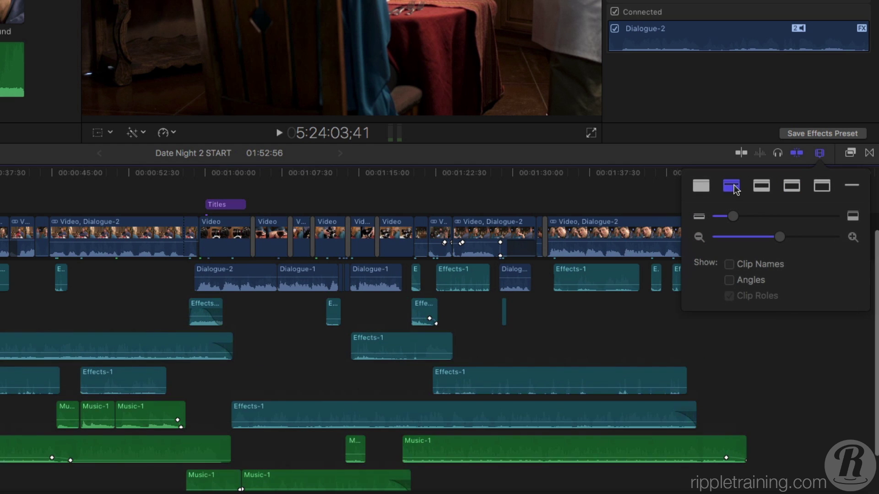
{"action": "left_click", "coordinate": [824, 156]}
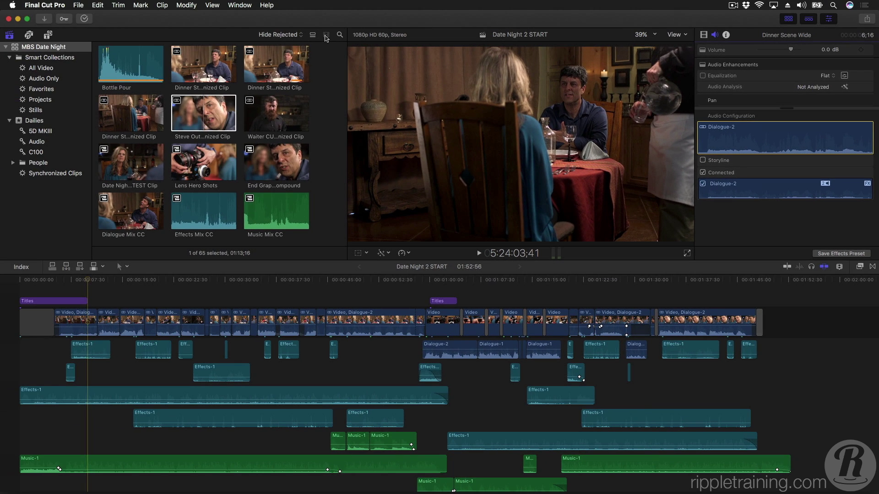
{"action": "left_click", "coordinate": [326, 36]}
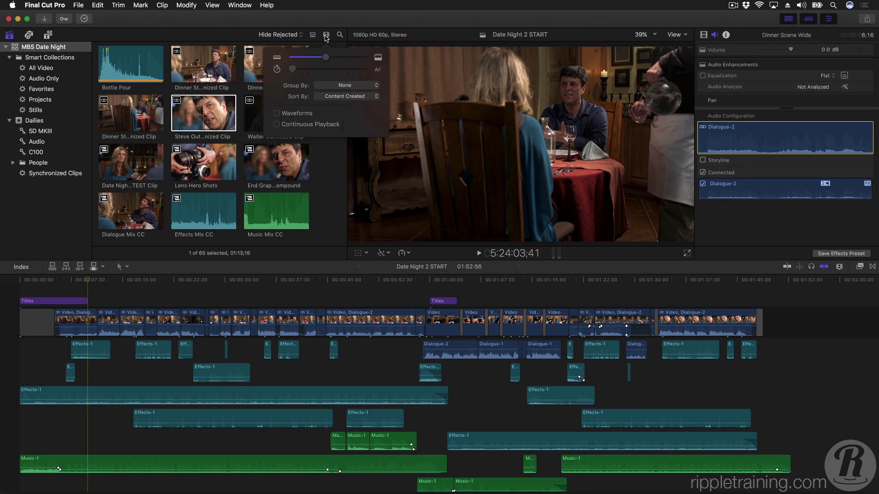